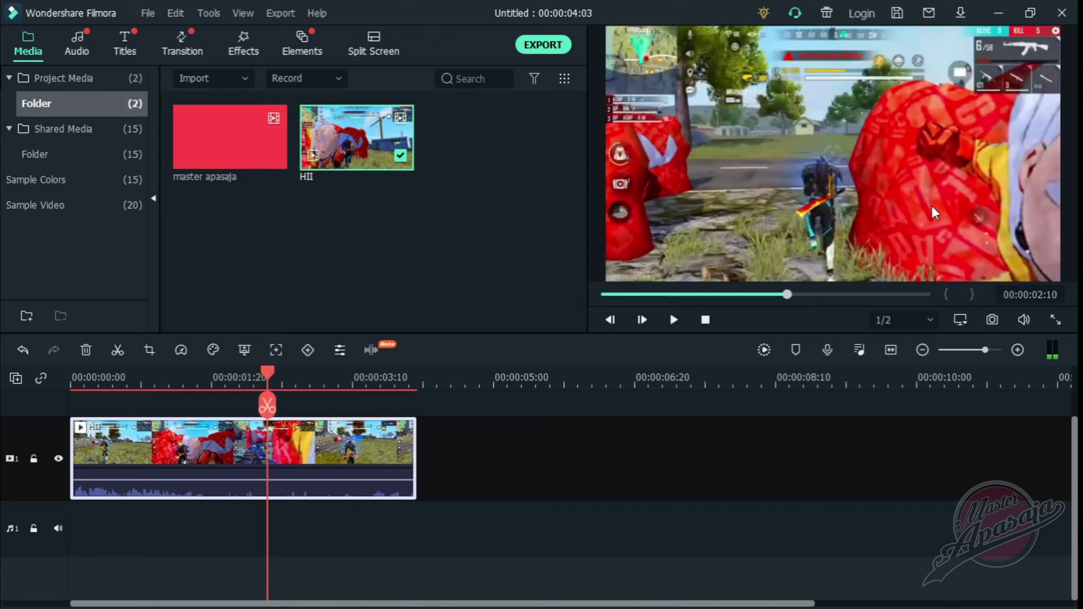
Put the playhead on frame 00:00:02:14 of the gameplay clip.
{"action": "key", "text": "Left"}
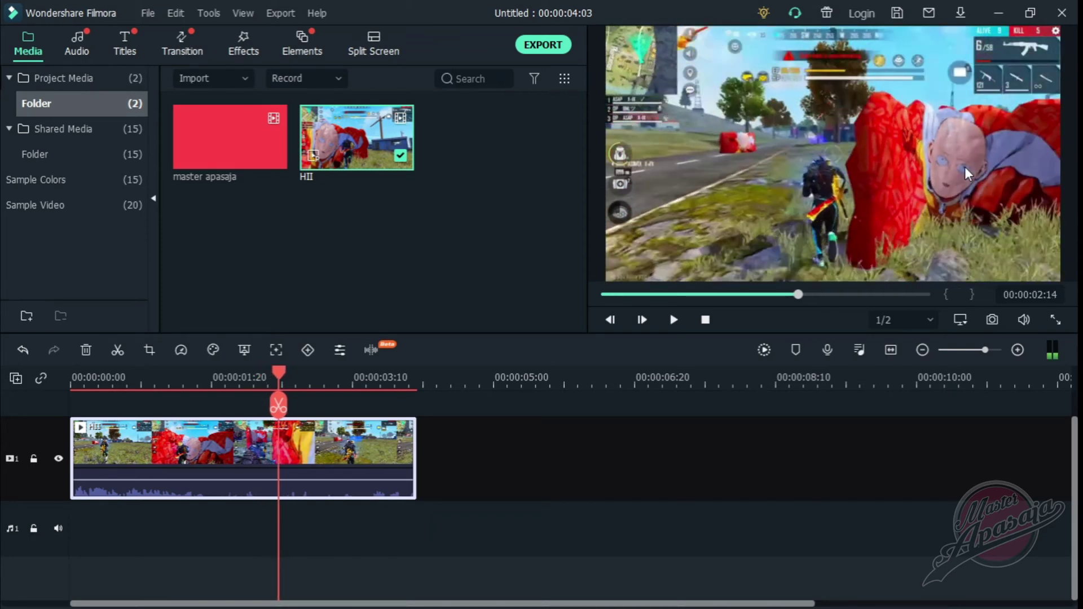
{"action": "key", "text": "Right"}
{"action": "key", "text": "Left"}
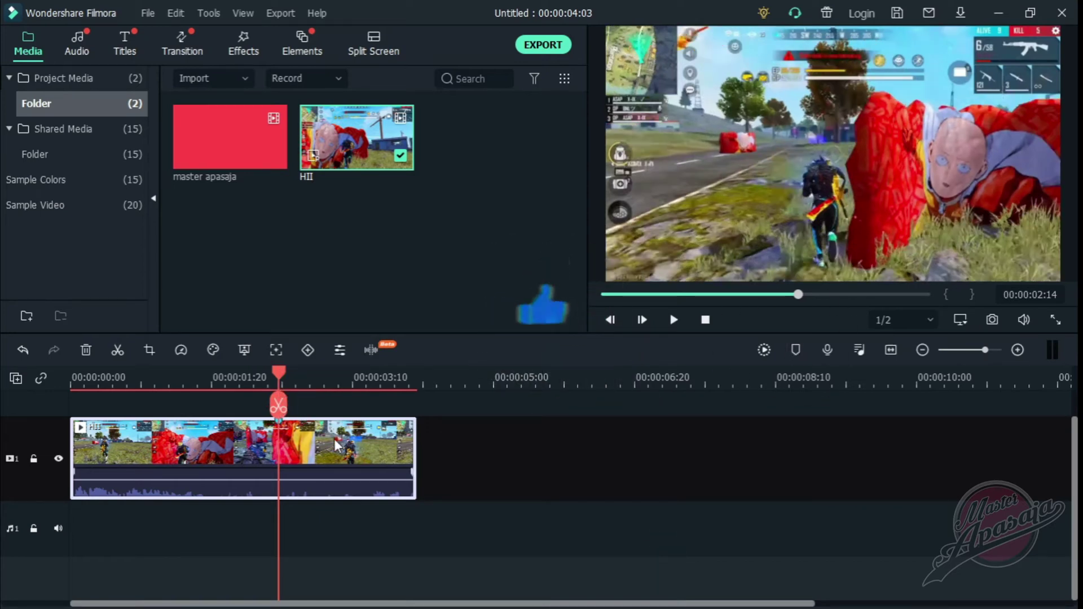
{"action": "left_click", "coordinate": [328, 373]}
{"action": "left_click", "coordinate": [280, 386]}
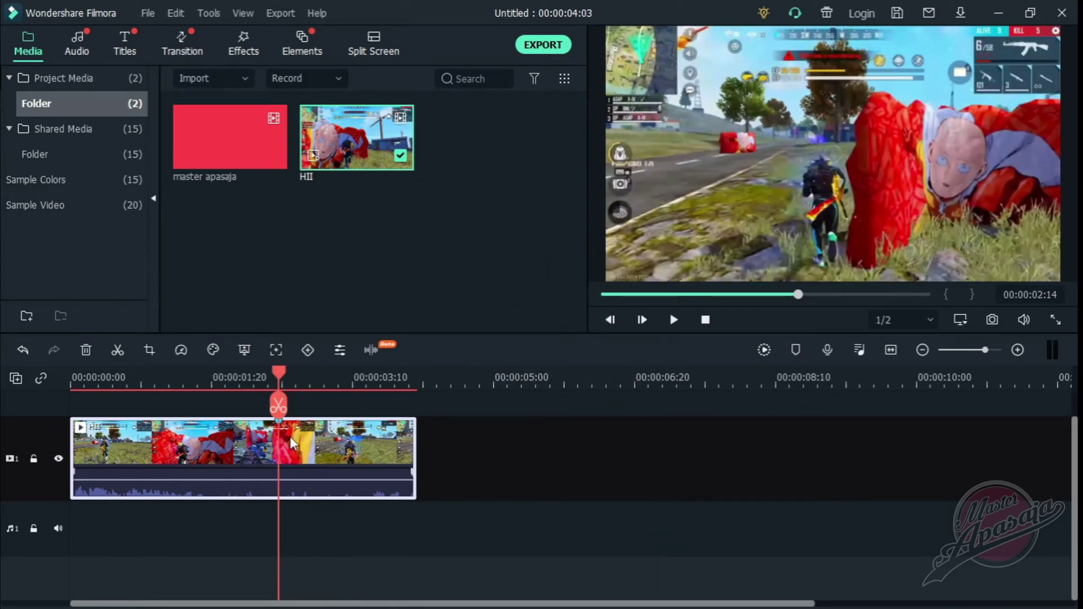
{"action": "scroll", "coordinate": [290, 437], "scroll_direction": "up", "scroll_amount": 1}
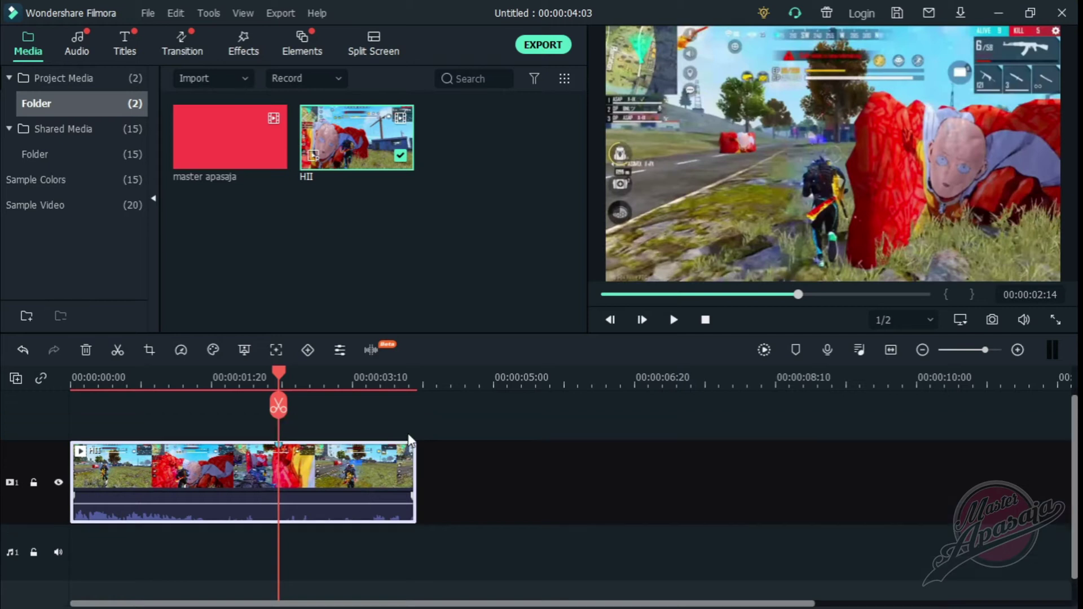
Split the clip there, capture the frame as Snapshot_107, and lock video track 1.
{"action": "left_click", "coordinate": [119, 345]}
{"action": "left_click", "coordinate": [993, 320]}
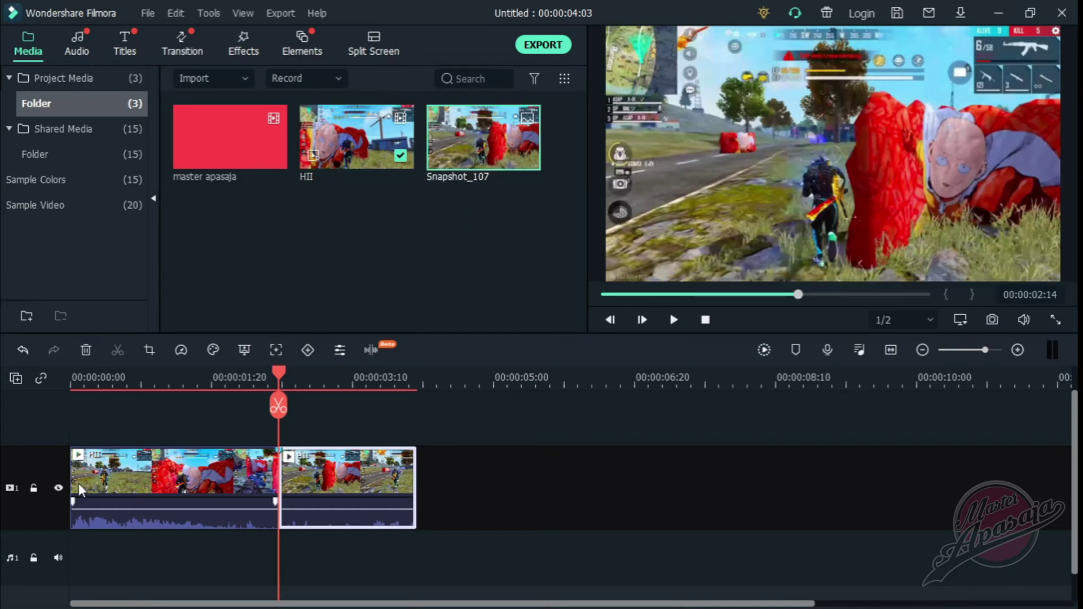
{"action": "left_click", "coordinate": [34, 488]}
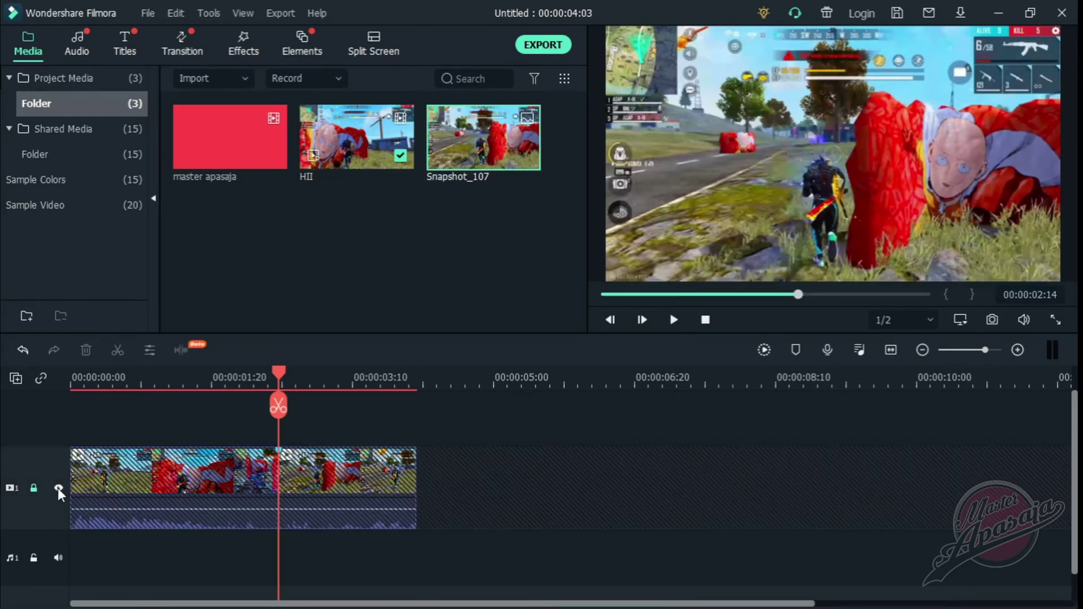
Reveal Snapshot_107 in File Explorer and drag it onto Photoshop to open it.
{"action": "right_click", "coordinate": [461, 164]}
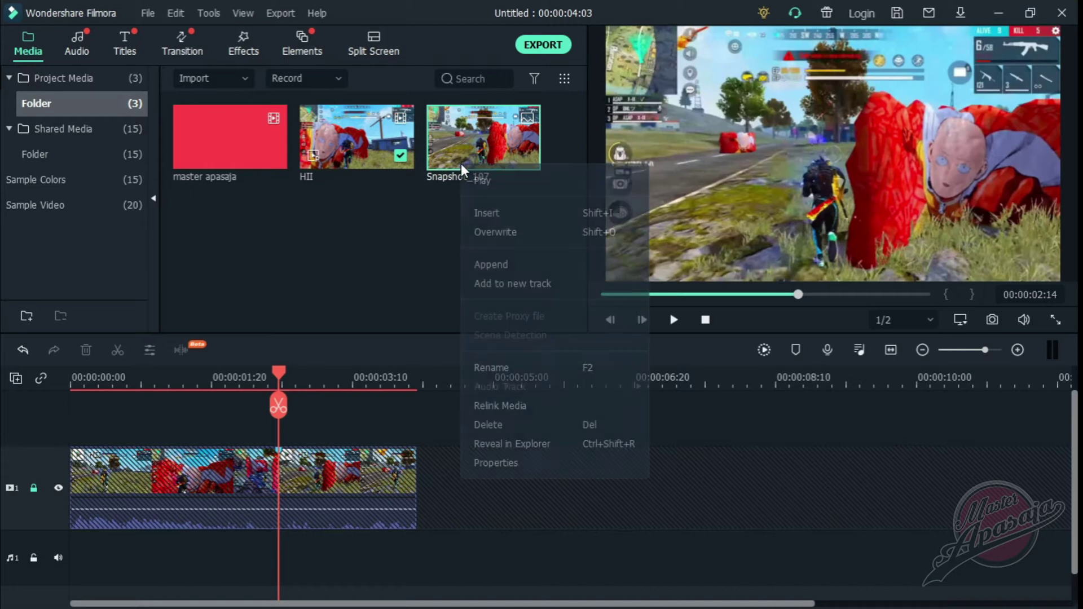
{"action": "left_click", "coordinate": [580, 445]}
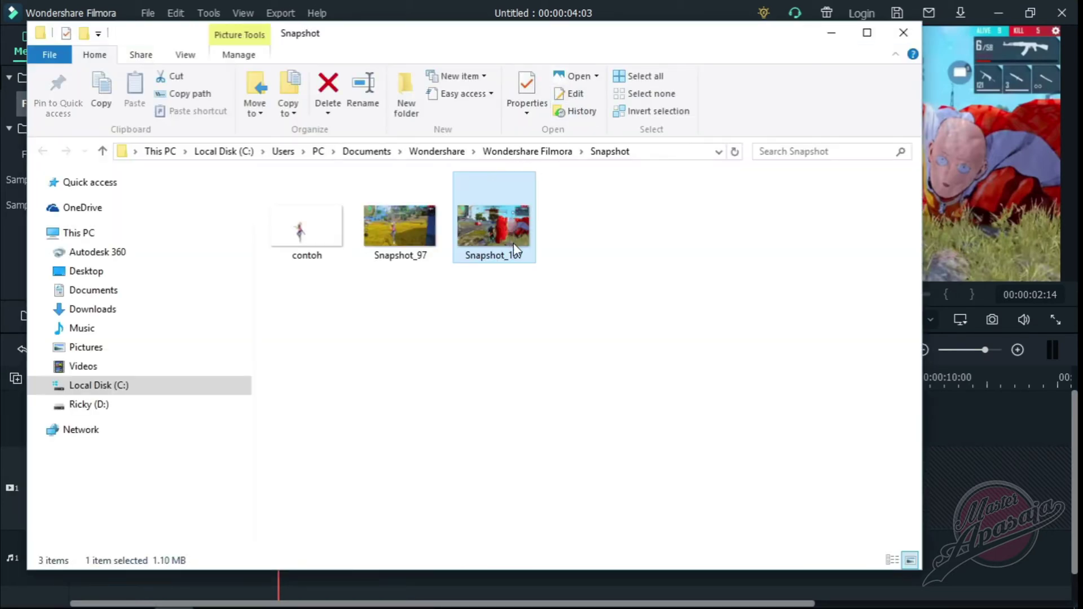
{"action": "key", "text": "ctrl"}
{"action": "left_click_drag", "start_coordinate": [503, 226], "coordinate": [321, 237]}
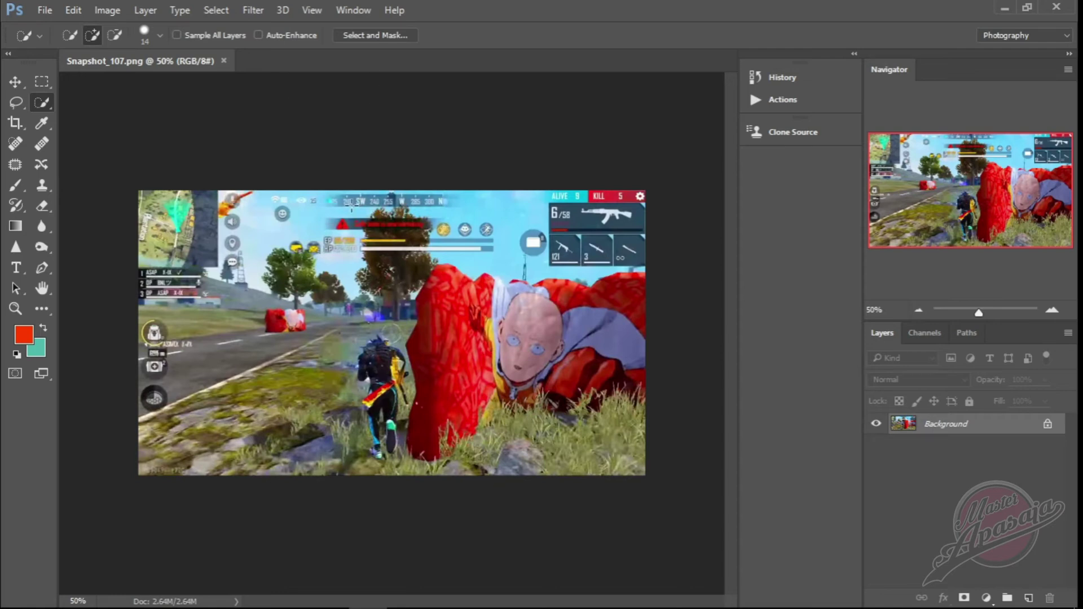
Quick-select the red-caped character, copy it to Layer 1, and hide the Background layer.
{"action": "mouse_move", "coordinate": [16, 82]}
{"action": "left_mouse_down"}
{"action": "mouse_move", "coordinate": [49, 107]}
{"action": "mouse_move", "coordinate": [117, 103]}
{"action": "left_mouse_up"}
{"action": "left_click_drag", "start_coordinate": [431, 331], "coordinate": [437, 395]}
{"action": "mouse_move", "coordinate": [516, 342]}
{"action": "left_mouse_down"}
{"action": "mouse_move", "coordinate": [635, 321]}
{"action": "mouse_move", "coordinate": [607, 397]}
{"action": "mouse_move", "coordinate": [635, 379]}
{"action": "mouse_move", "coordinate": [512, 390]}
{"action": "left_mouse_up"}
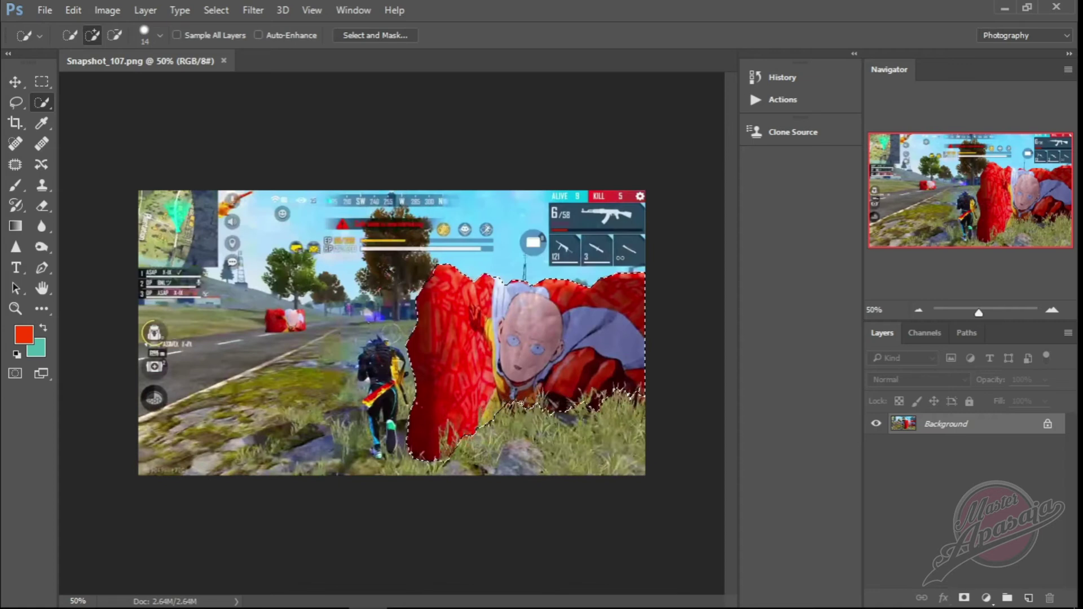
{"action": "left_click_drag", "start_coordinate": [521, 403], "coordinate": [504, 406]}
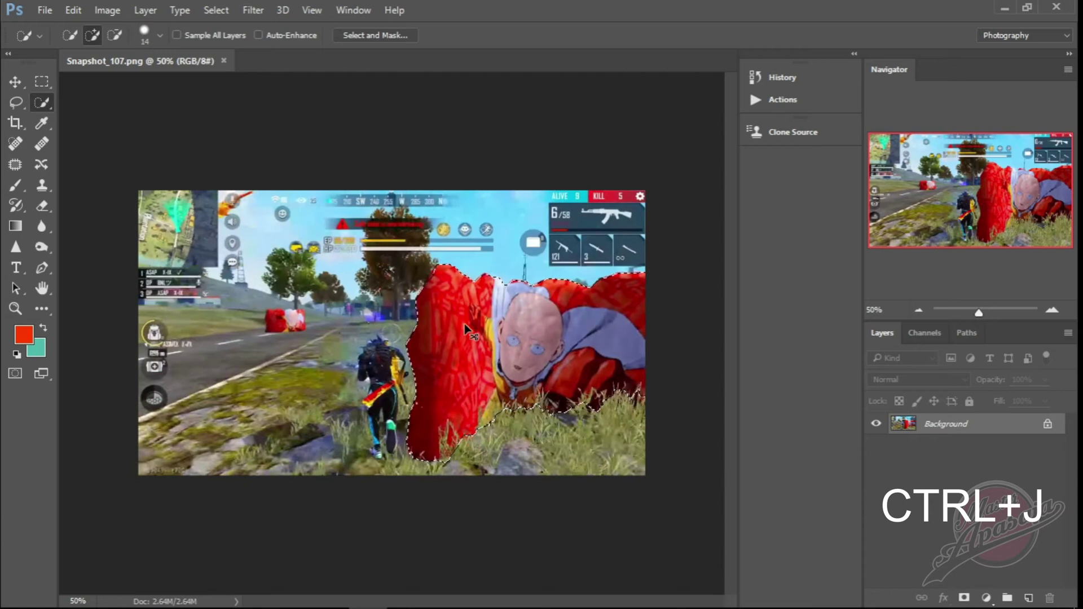
{"action": "key", "text": "ctrl+j"}
{"action": "left_click", "coordinate": [875, 444]}
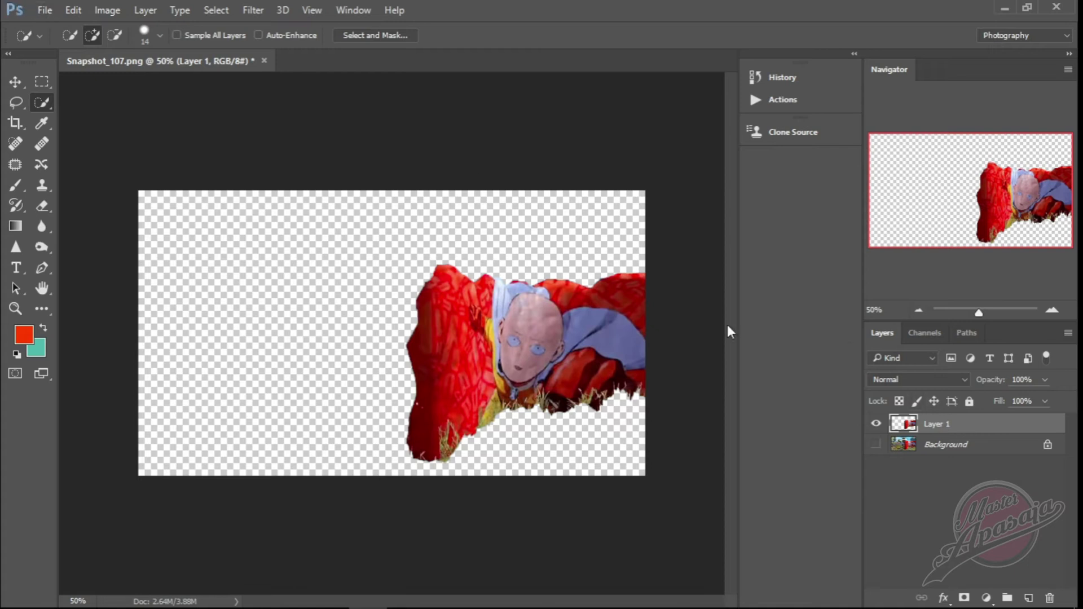
Save the cut-out as PNG 'Snapshot_107' with the default PNG compression options.
{"action": "left_click", "coordinate": [42, 9]}
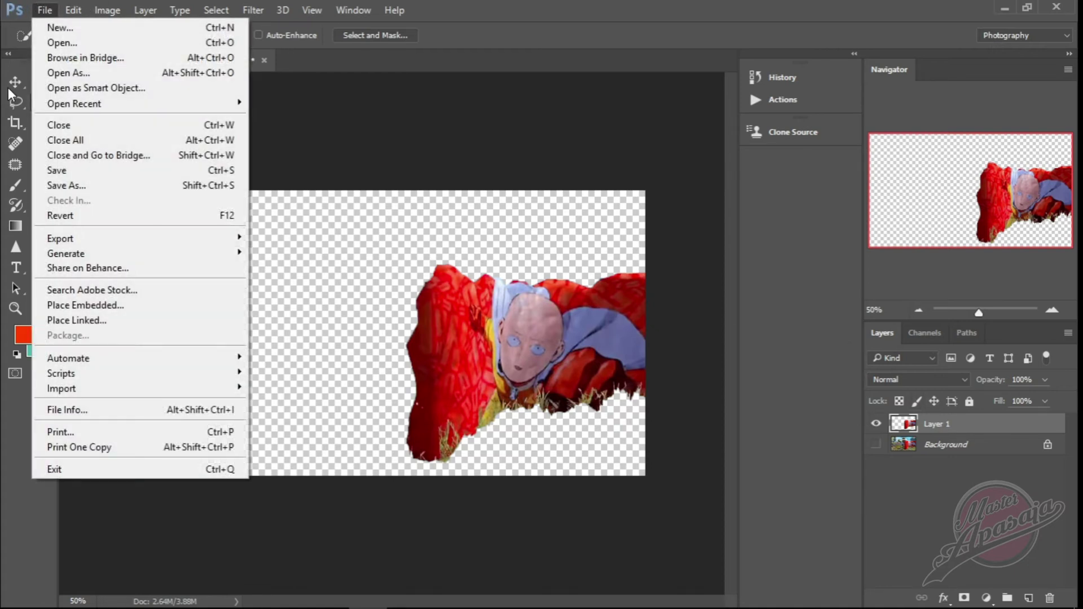
{"action": "left_click", "coordinate": [148, 179]}
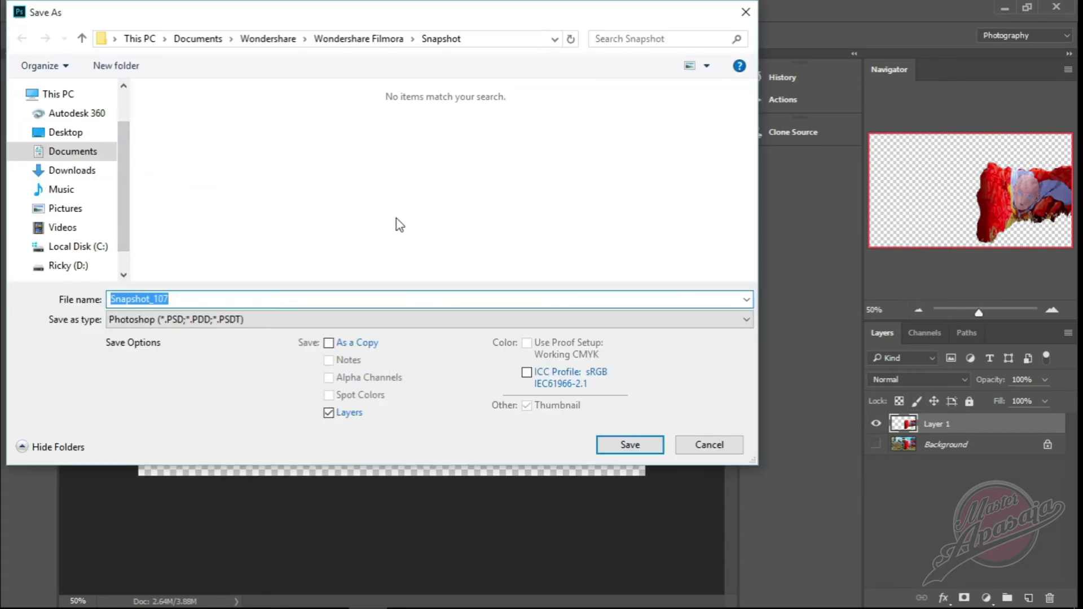
{"action": "left_click", "coordinate": [247, 303]}
{"action": "left_click", "coordinate": [244, 317]}
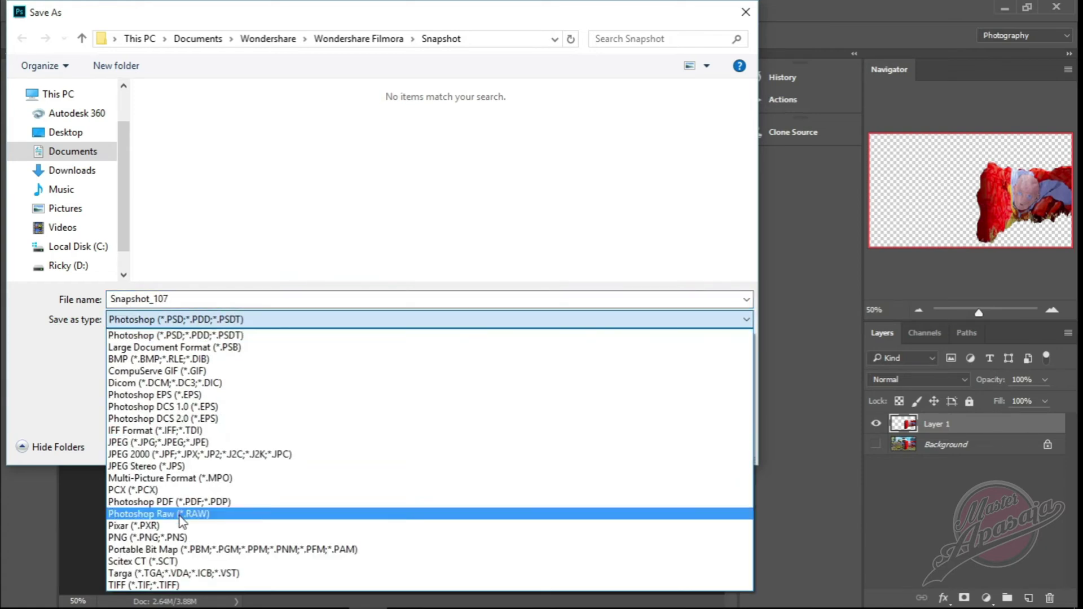
{"action": "left_click", "coordinate": [167, 539]}
{"action": "left_click", "coordinate": [206, 301]}
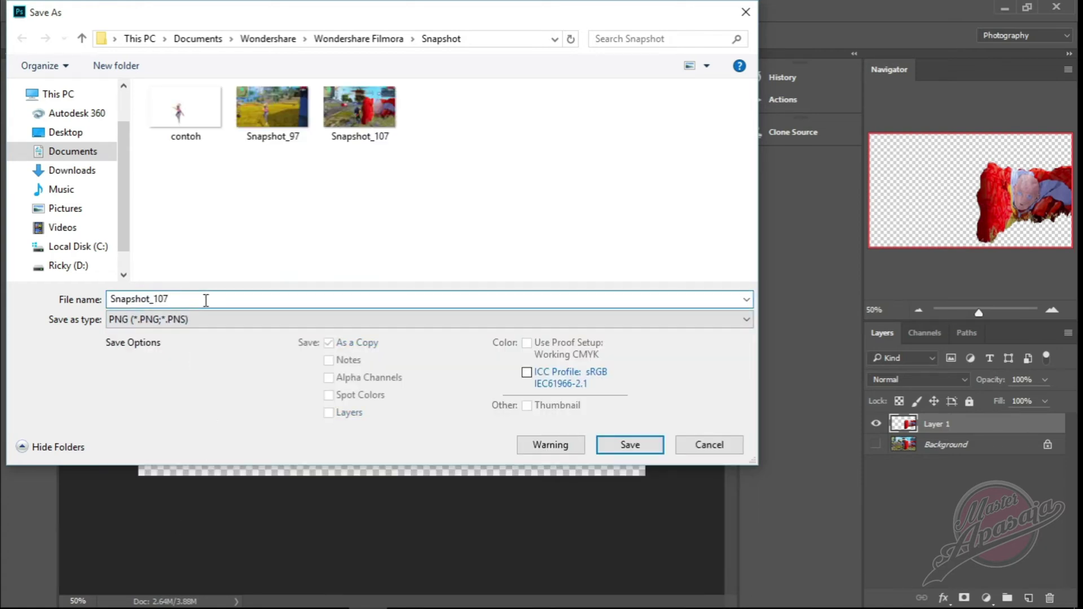
{"action": "left_click", "coordinate": [629, 445]}
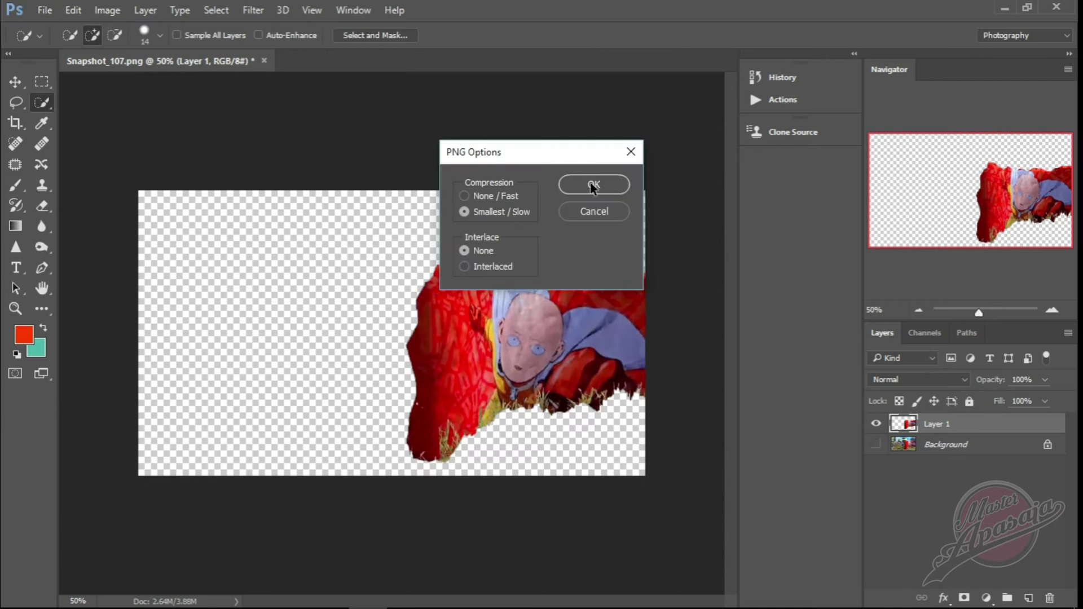
{"action": "left_click", "coordinate": [593, 184]}
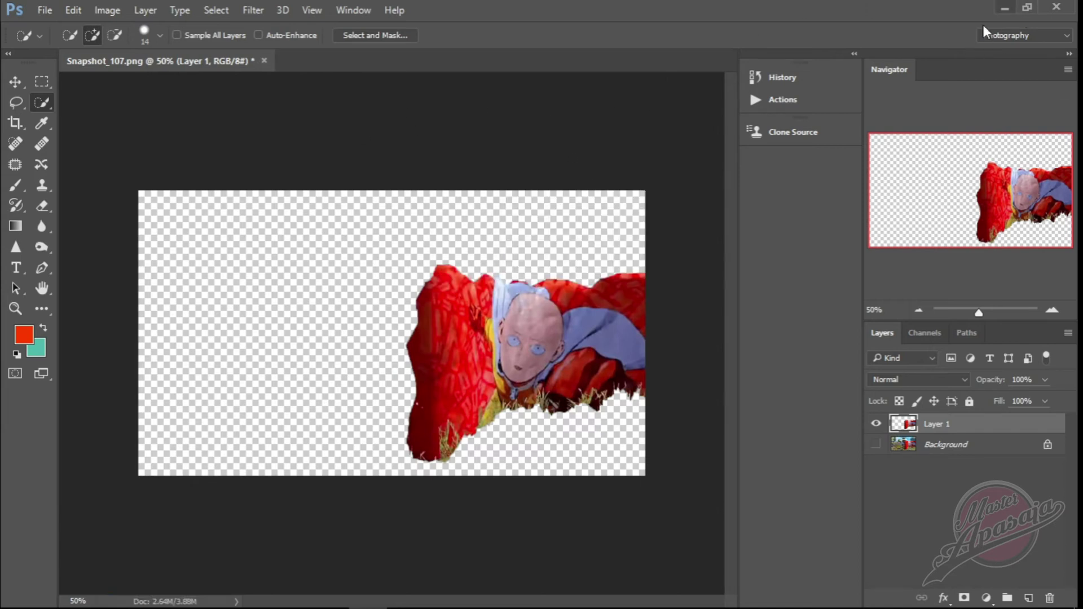
Hide the gameplay track and reveal the Snapshot_107 files in Explorer.
{"action": "left_click", "coordinate": [388, 592]}
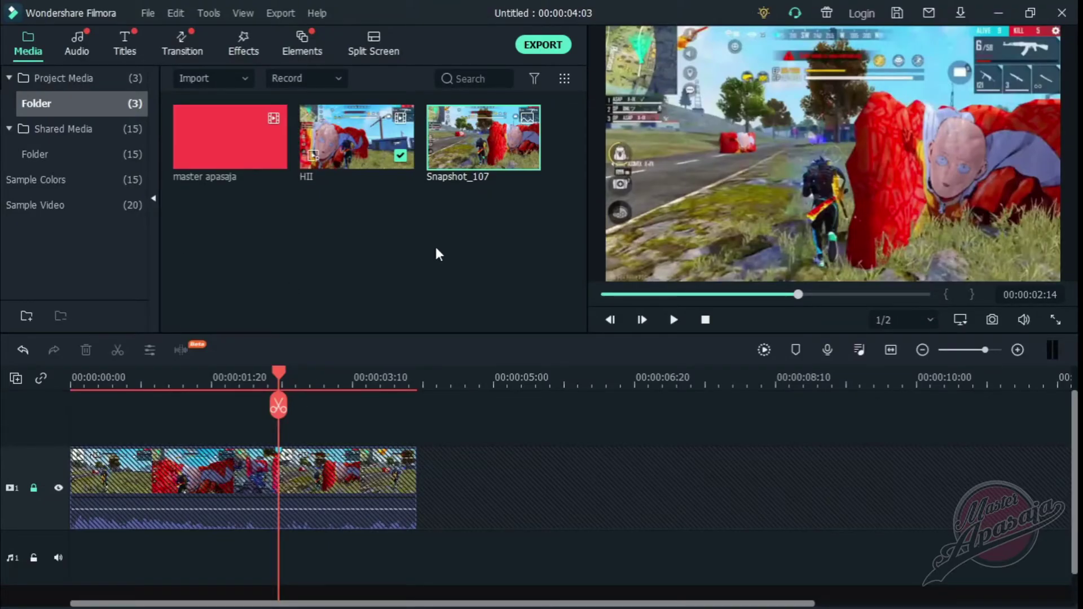
{"action": "left_click", "coordinate": [59, 488]}
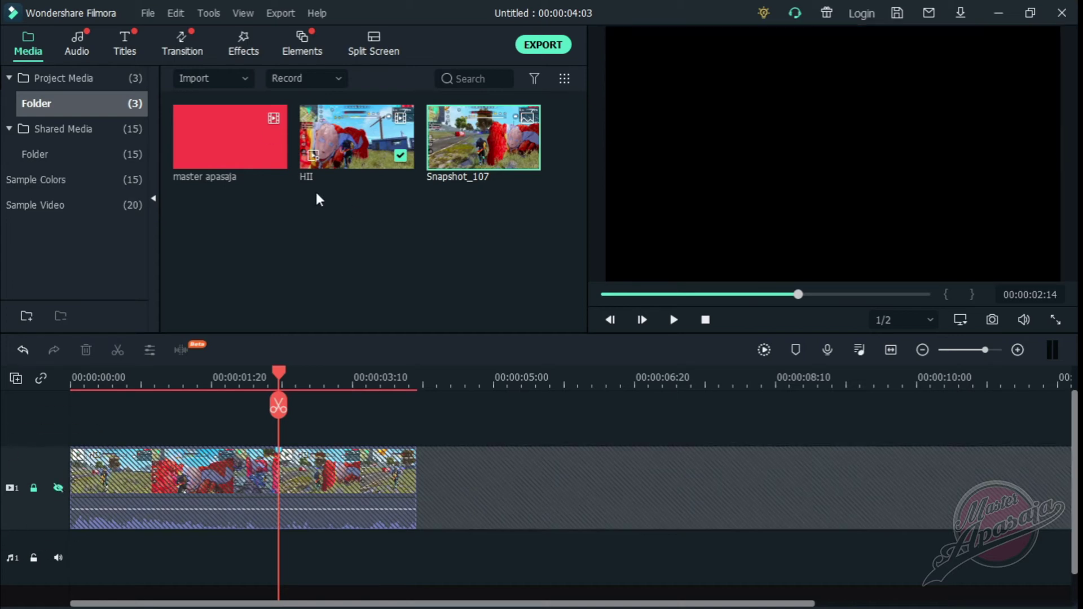
{"action": "left_click", "coordinate": [353, 176]}
{"action": "right_click", "coordinate": [452, 158]}
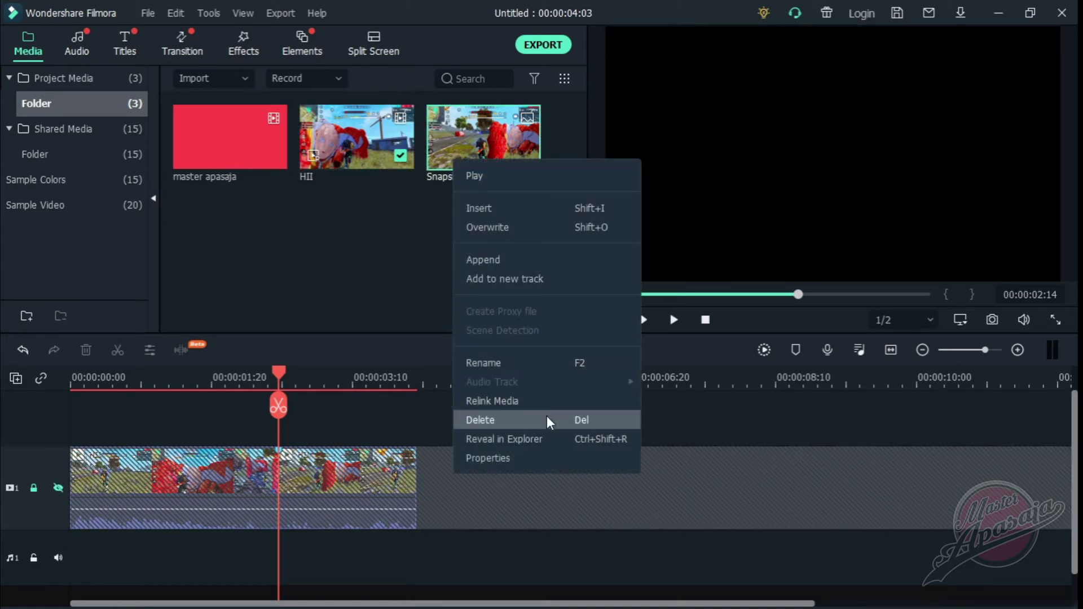
{"action": "left_click", "coordinate": [545, 439]}
Place Snapshot_107 png on video track 2 and master apasaja on a new top track.
{"action": "left_click", "coordinate": [542, 255]}
{"action": "left_click_drag", "start_coordinate": [507, 58], "coordinate": [770, 179]}
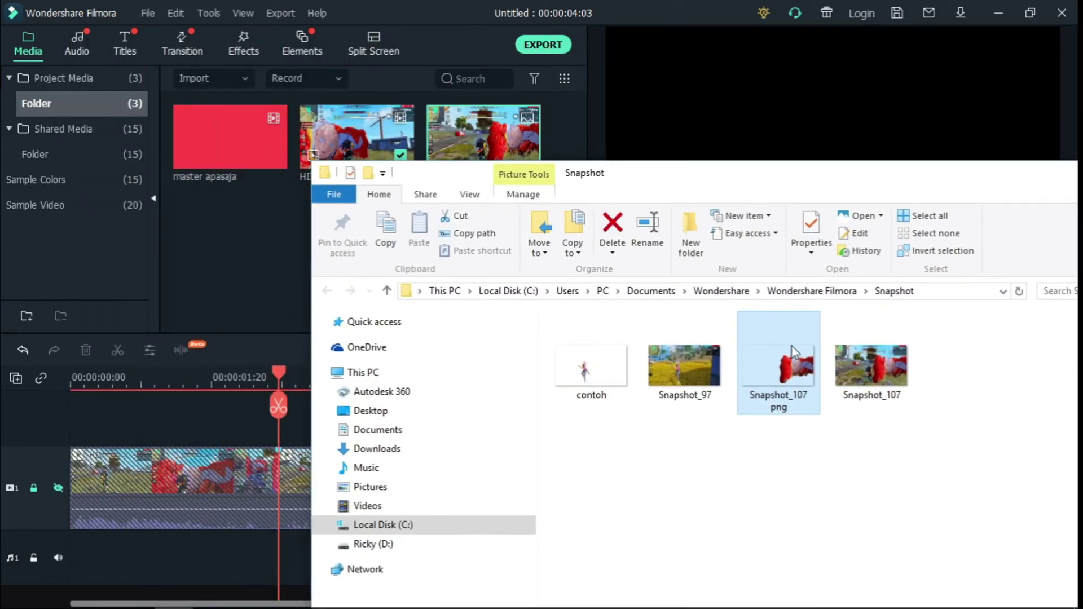
{"action": "left_click_drag", "start_coordinate": [792, 349], "coordinate": [73, 434]}
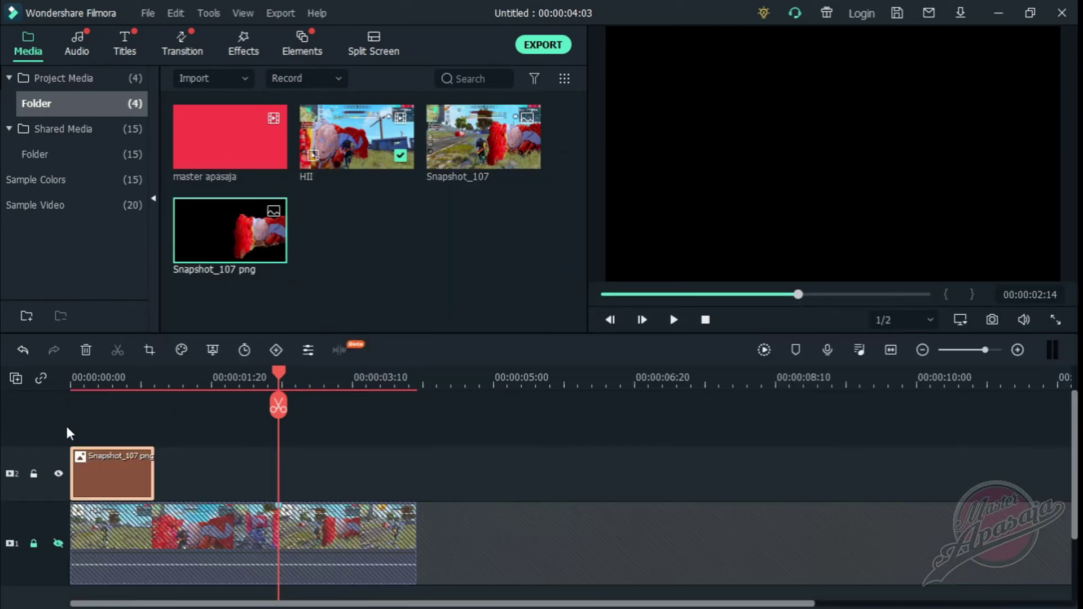
{"action": "left_click_drag", "start_coordinate": [214, 149], "coordinate": [4, 420]}
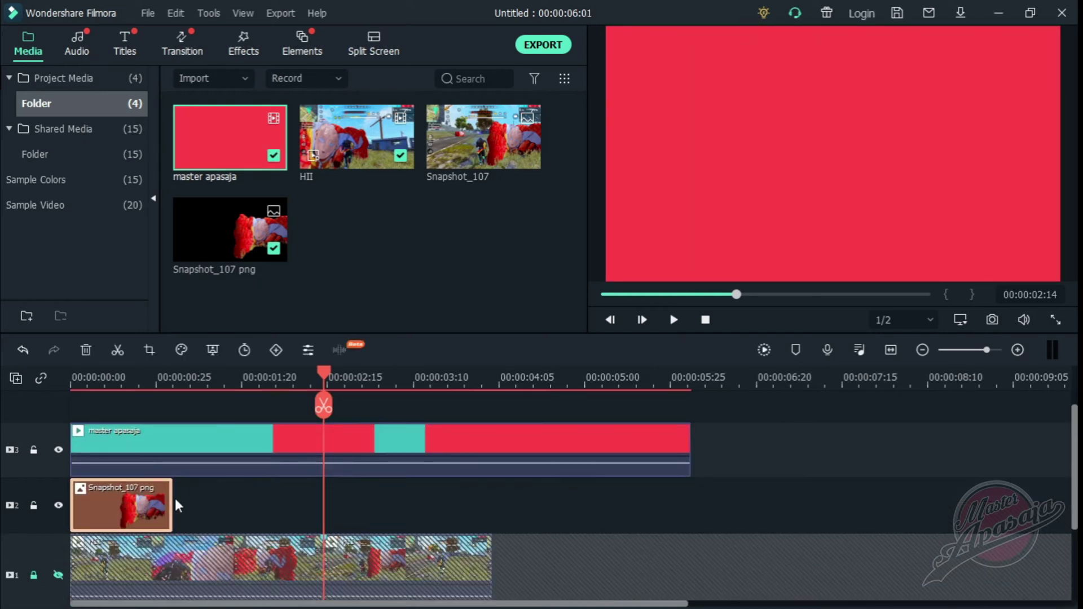
Stretch the png clip to the colour clip's length and set master apasaja's blending to Darken.
{"action": "left_click_drag", "start_coordinate": [174, 495], "coordinate": [689, 495]}
{"action": "left_click", "coordinate": [384, 444]}
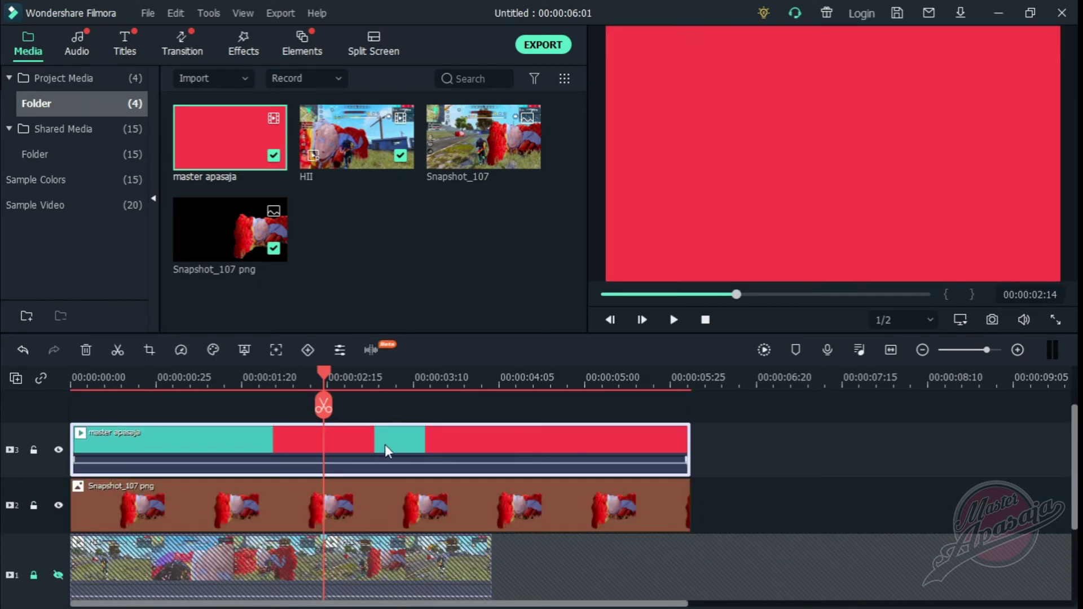
{"action": "right_click", "coordinate": [208, 447]}
{"action": "left_click", "coordinate": [336, 17]}
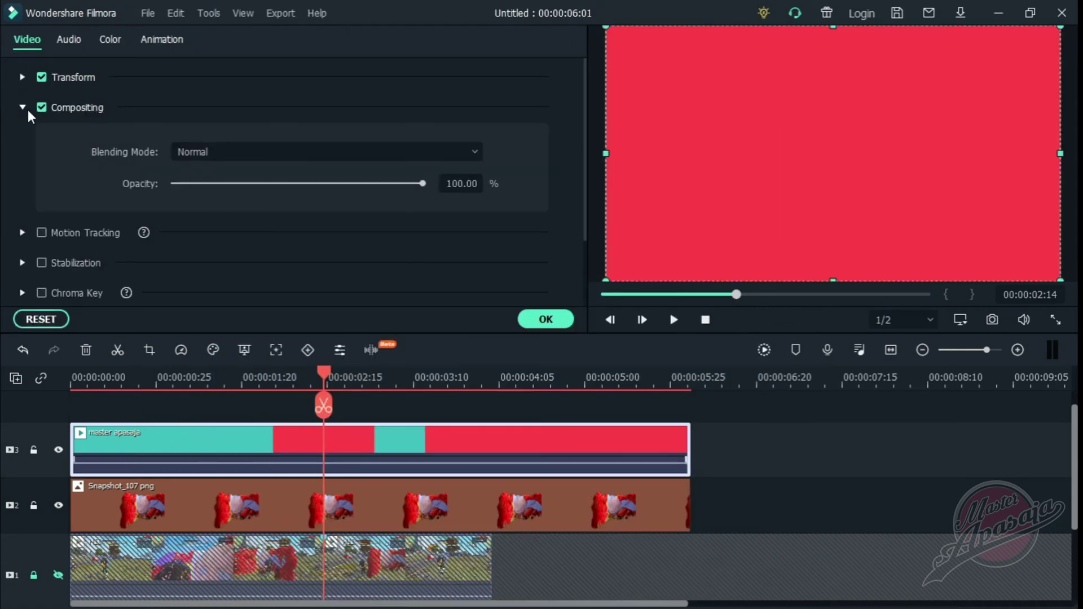
{"action": "left_click", "coordinate": [203, 152]}
{"action": "left_click", "coordinate": [206, 211]}
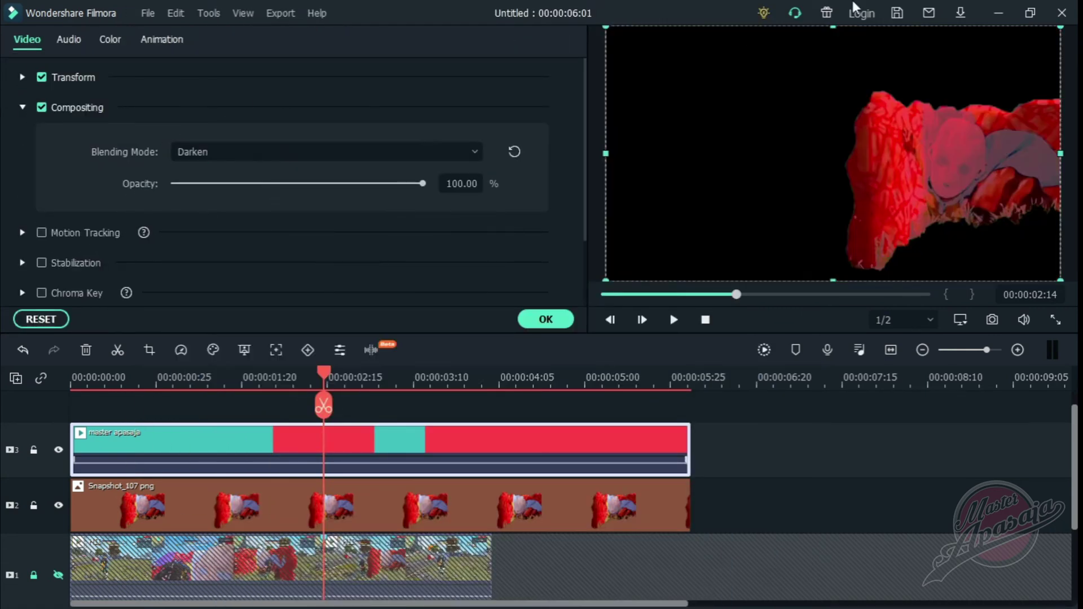
{"action": "left_click", "coordinate": [545, 319]}
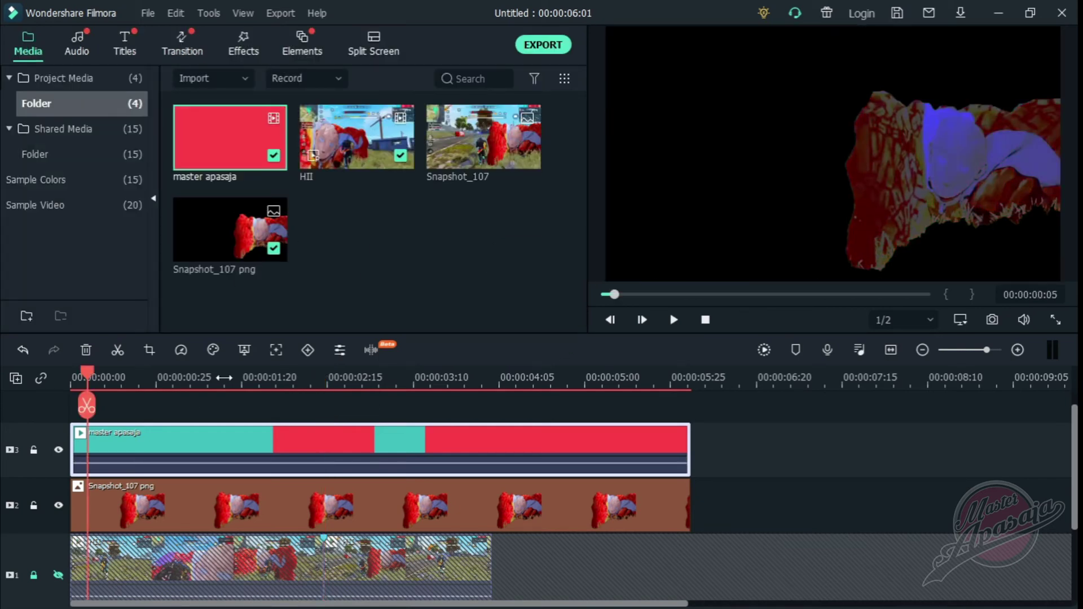
Drag the Glow filter onto the Snapshot_107 png clip and play a preview.
{"action": "left_click", "coordinate": [244, 35]}
{"action": "left_click", "coordinate": [62, 137]}
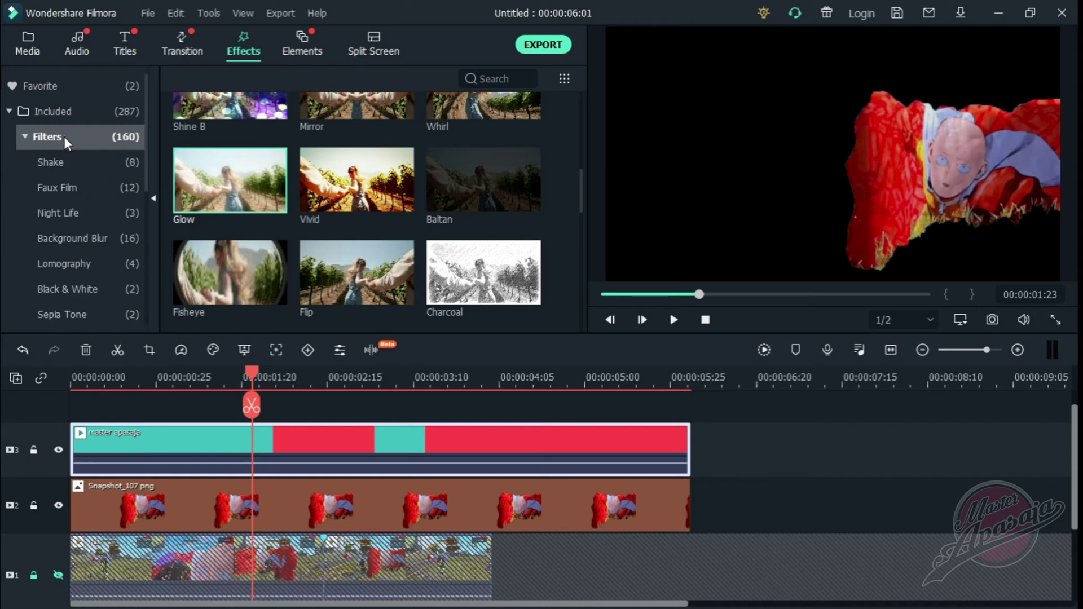
{"action": "left_click", "coordinate": [194, 209]}
{"action": "left_click_drag", "start_coordinate": [195, 209], "coordinate": [192, 517]}
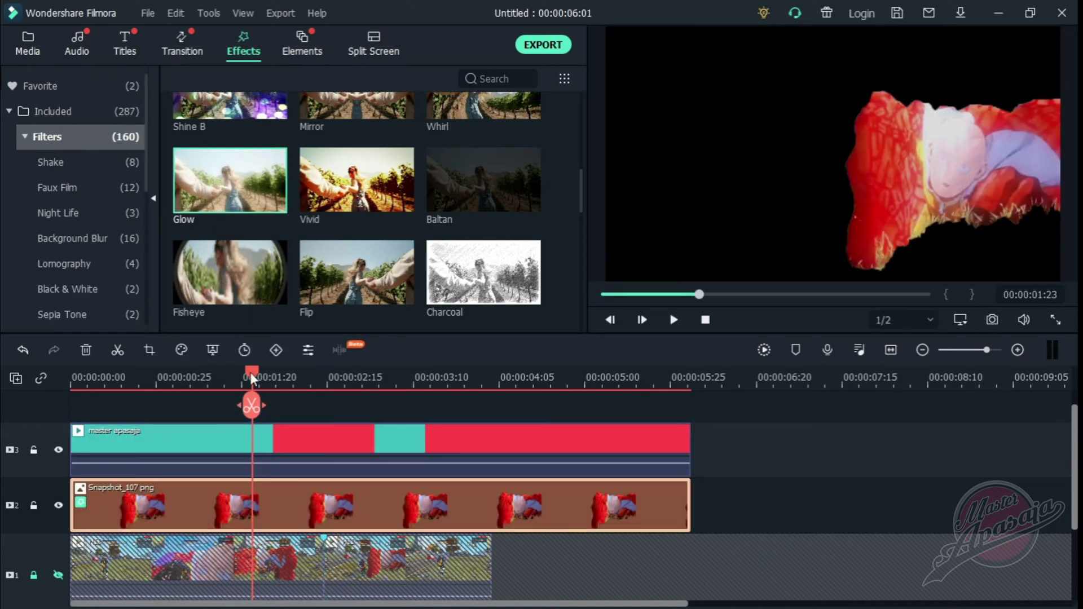
{"action": "left_click_drag", "start_coordinate": [252, 373], "coordinate": [71, 372]}
{"action": "key", "text": "space"}
{"action": "key", "text": "space"}
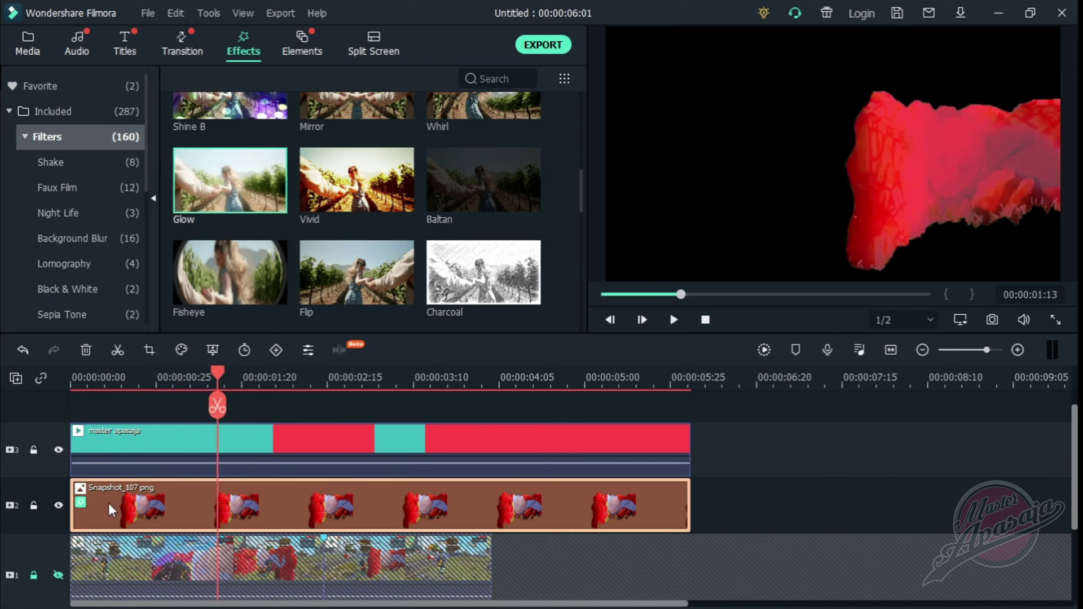
{"action": "right_click", "coordinate": [151, 508]}
Set the cut-out's Glow radius to 42 and alpha to 64.
{"action": "left_click", "coordinate": [296, 19]}
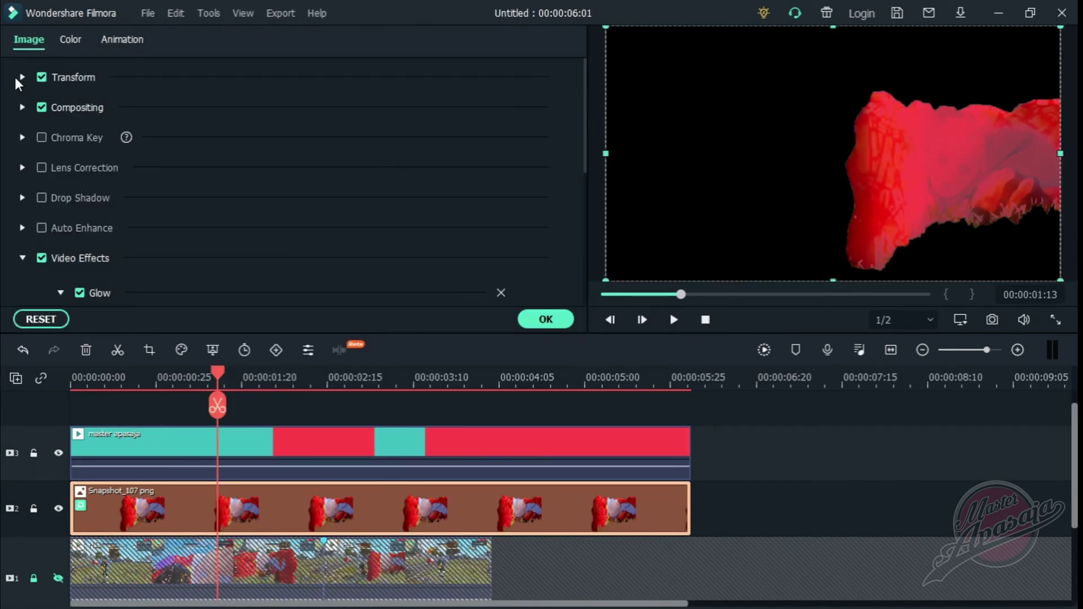
{"action": "left_click", "coordinate": [26, 260]}
{"action": "left_click", "coordinate": [22, 258]}
{"action": "left_click_drag", "start_coordinate": [585, 122], "coordinate": [584, 200]}
{"action": "left_click_drag", "start_coordinate": [404, 191], "coordinate": [308, 191]}
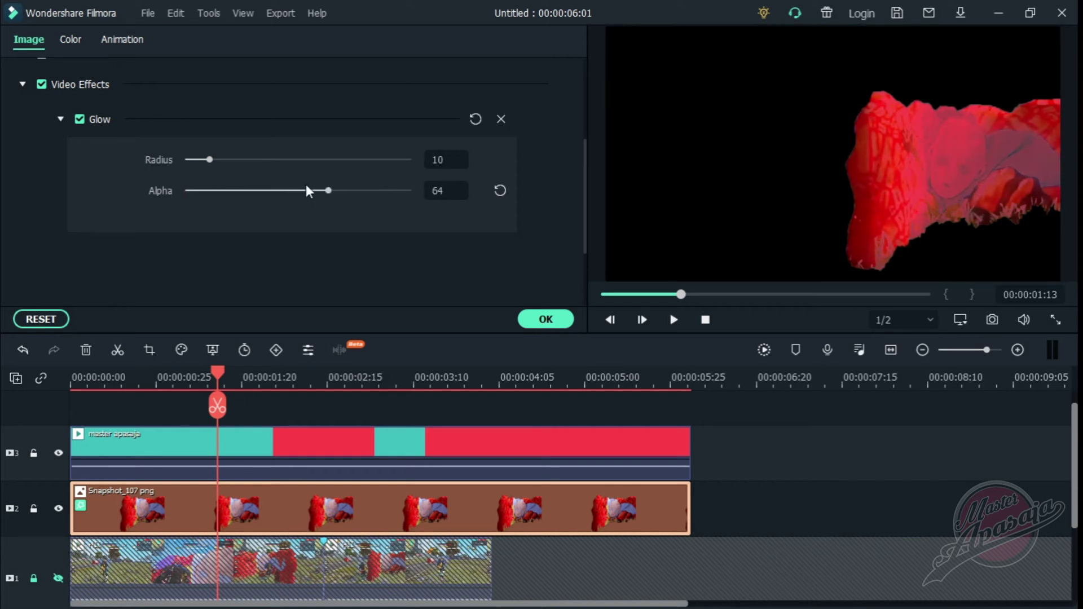
{"action": "left_click_drag", "start_coordinate": [239, 162], "coordinate": [287, 161]}
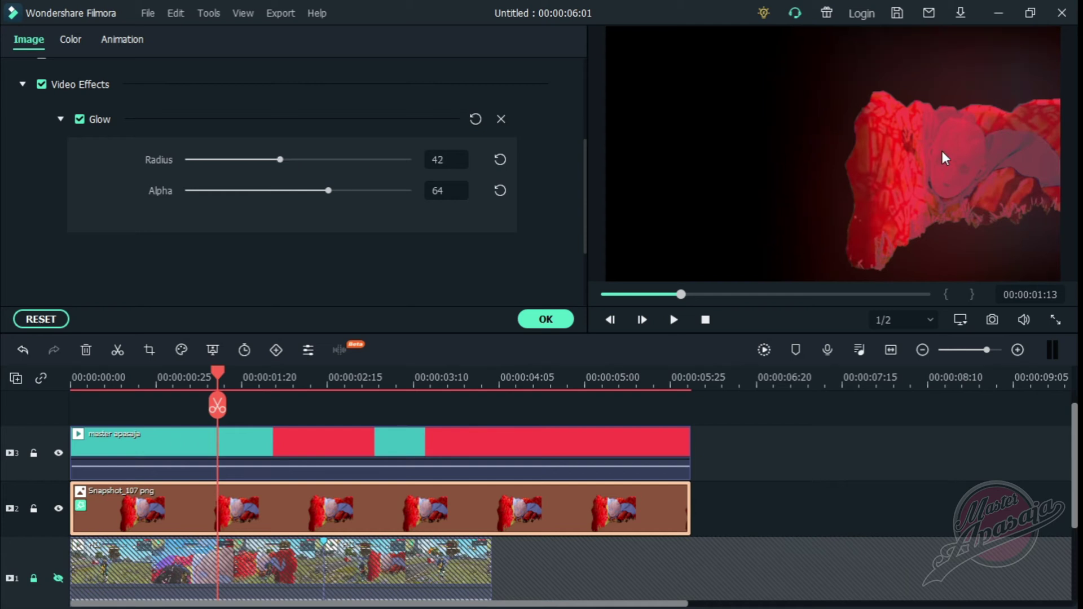
{"action": "left_click", "coordinate": [551, 320]}
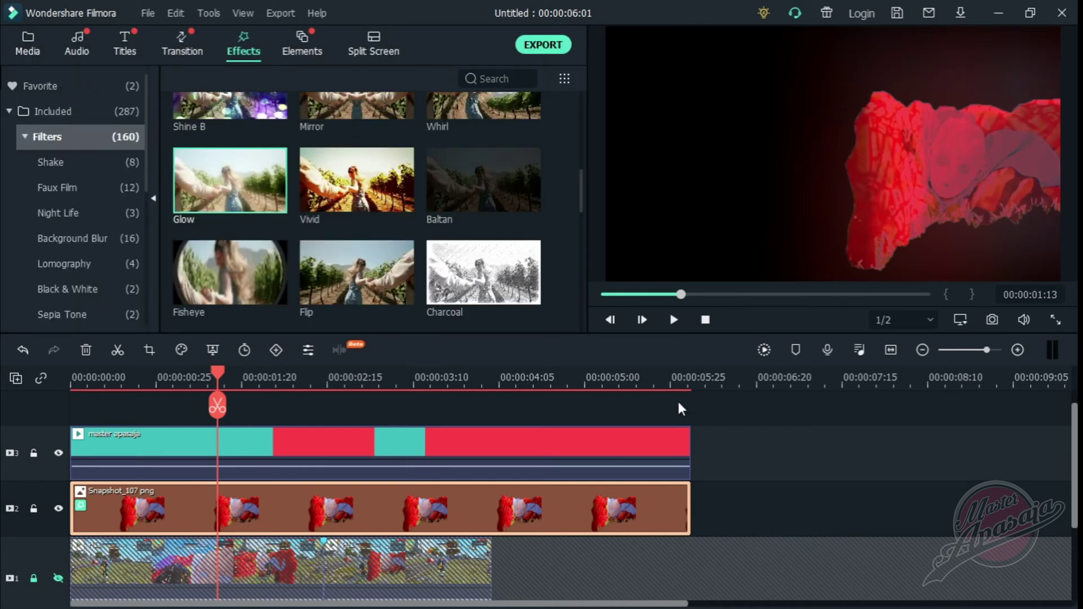
Export the project from the start as MP4 'glowall' into D:/NEW.
{"action": "scroll", "coordinate": [777, 478], "scroll_direction": "up", "scroll_amount": 1}
{"action": "left_click", "coordinate": [705, 319]}
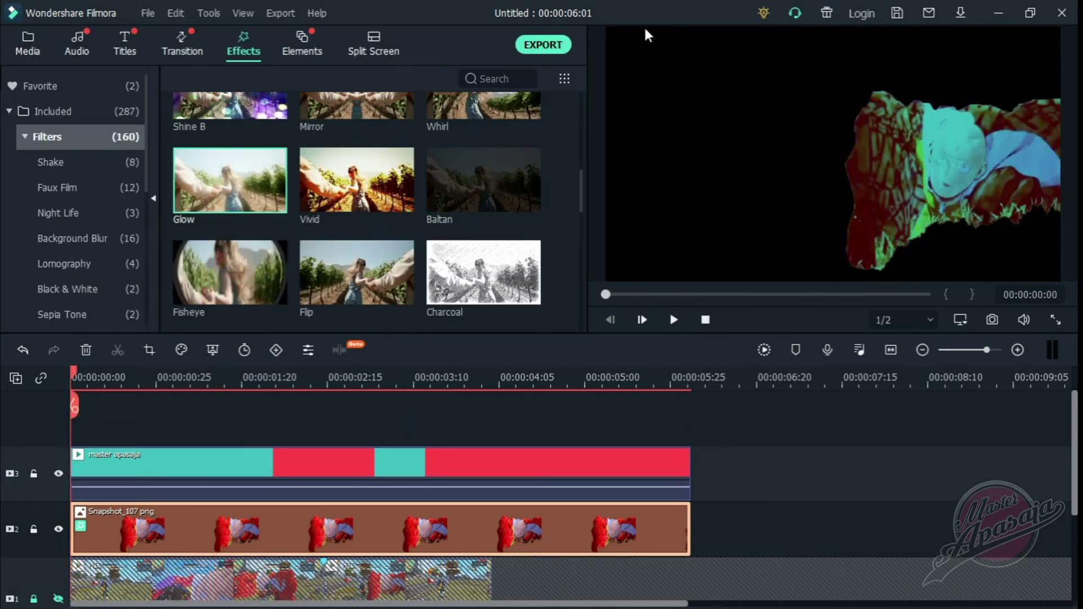
{"action": "left_click", "coordinate": [542, 45]}
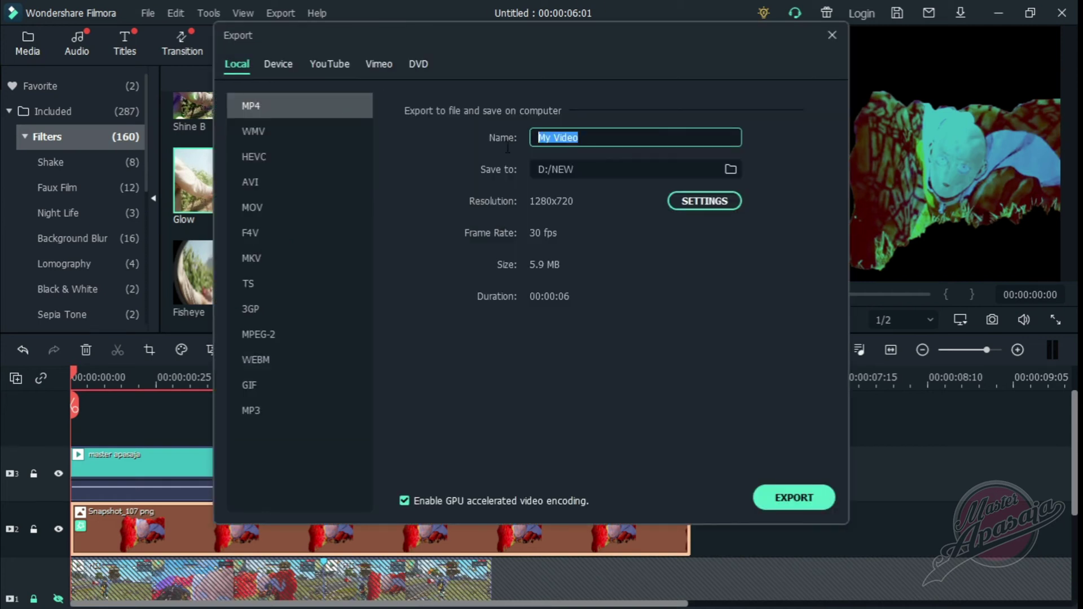
{"action": "type", "text": "glowall"}
{"action": "key", "text": "Return"}
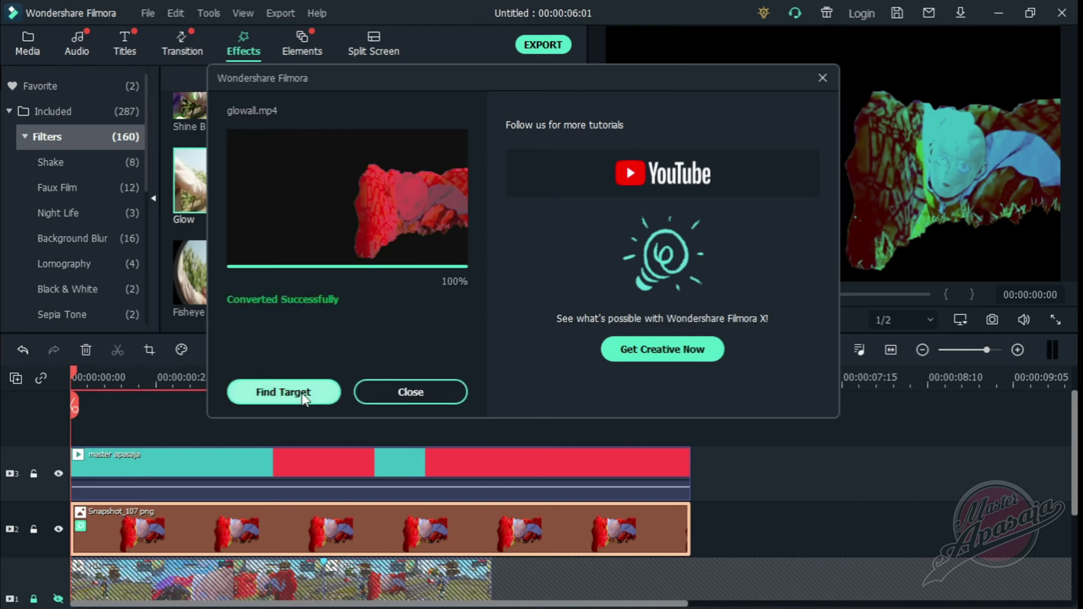
Open the glowall file's folder and drag the video into Filmora's project media.
{"action": "left_click", "coordinate": [284, 391]}
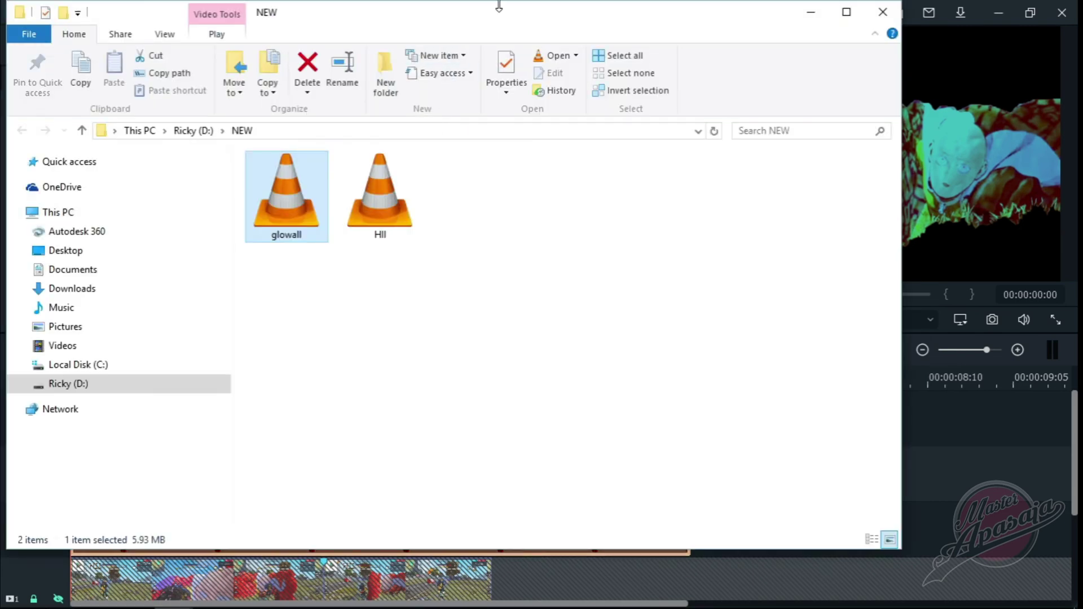
{"action": "left_click_drag", "start_coordinate": [500, 5], "coordinate": [703, 210]}
{"action": "left_click", "coordinate": [29, 46]}
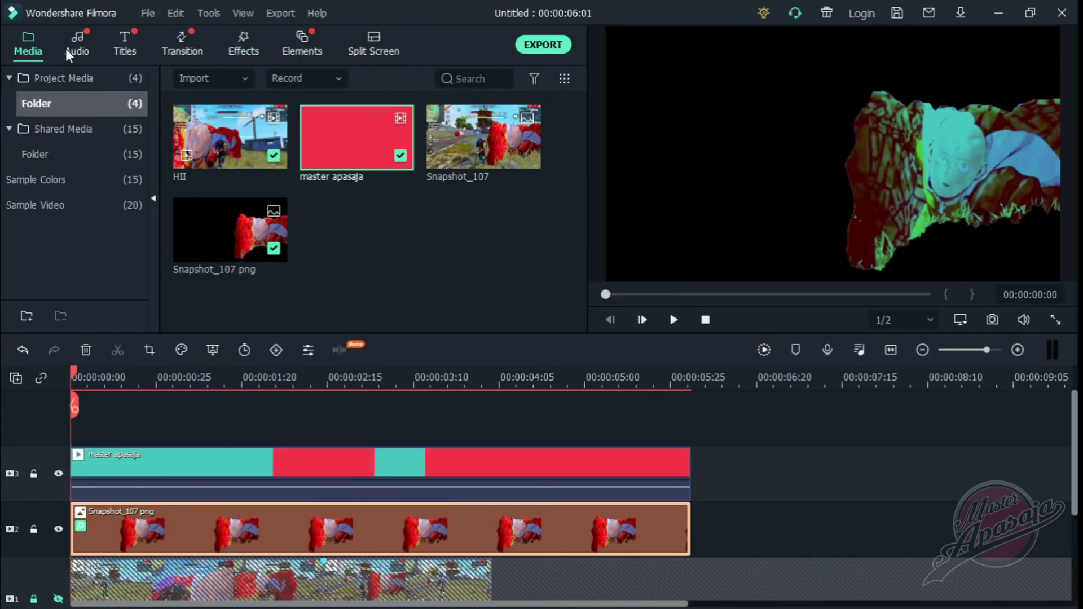
{"action": "left_click", "coordinate": [998, 12]}
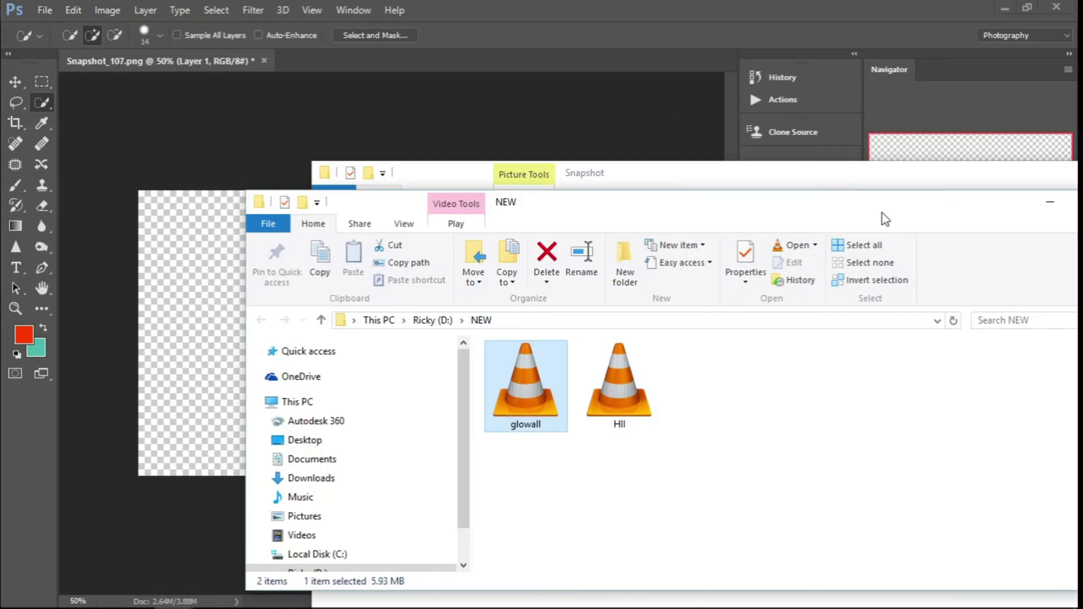
{"action": "left_click_drag", "start_coordinate": [812, 212], "coordinate": [801, 144]}
{"action": "left_click_drag", "start_coordinate": [511, 299], "coordinate": [447, 211]}
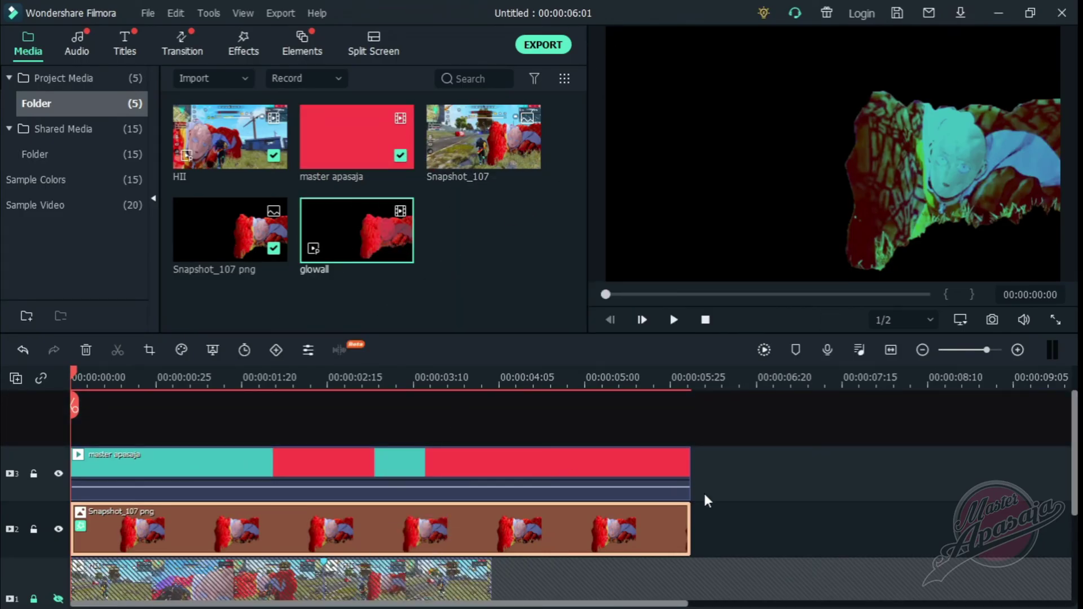
Delete the old master apasaja and Snapshot_107 overlay clips, then unhide and unlock track 1.
{"action": "left_click_drag", "start_coordinate": [737, 459], "coordinate": [82, 542]}
{"action": "key", "text": "ctrl"}
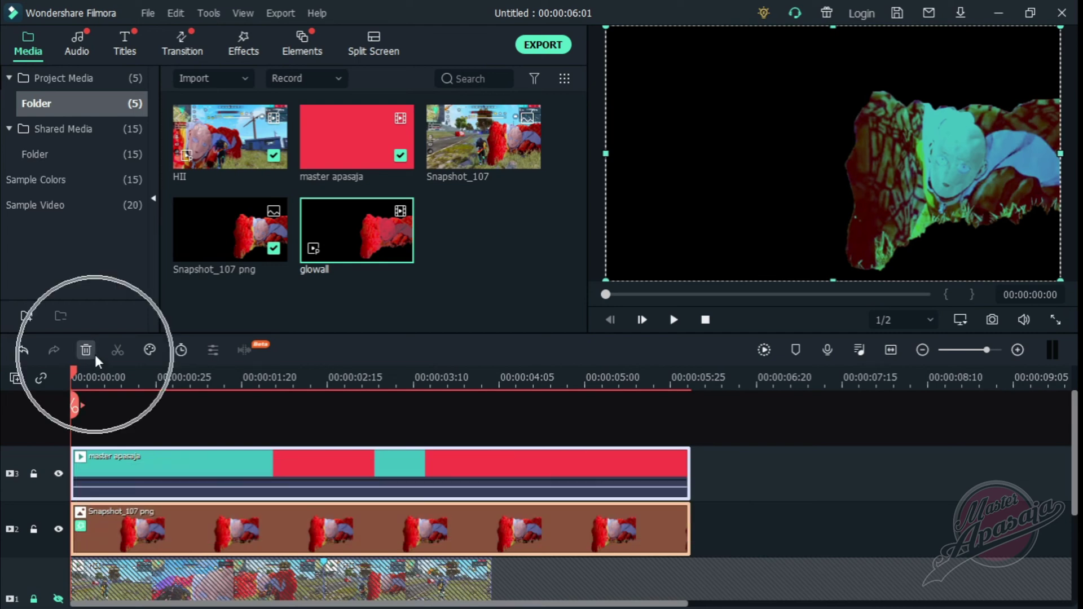
{"action": "left_click", "coordinate": [95, 355]}
{"action": "scroll", "coordinate": [198, 485], "scroll_direction": "down", "scroll_amount": 2}
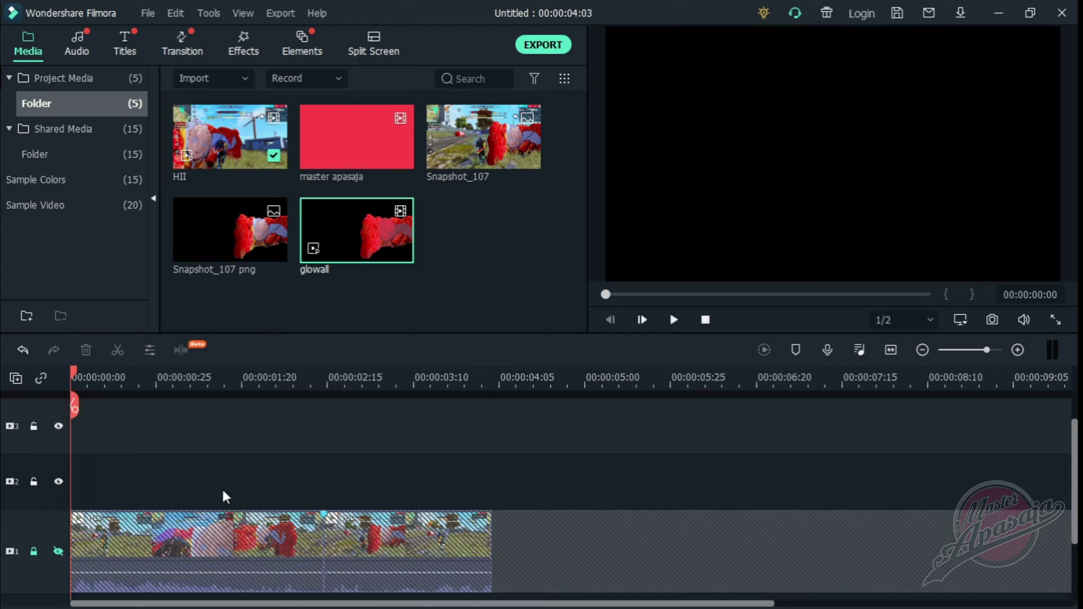
{"action": "left_click", "coordinate": [57, 551]}
{"action": "left_click", "coordinate": [33, 551]}
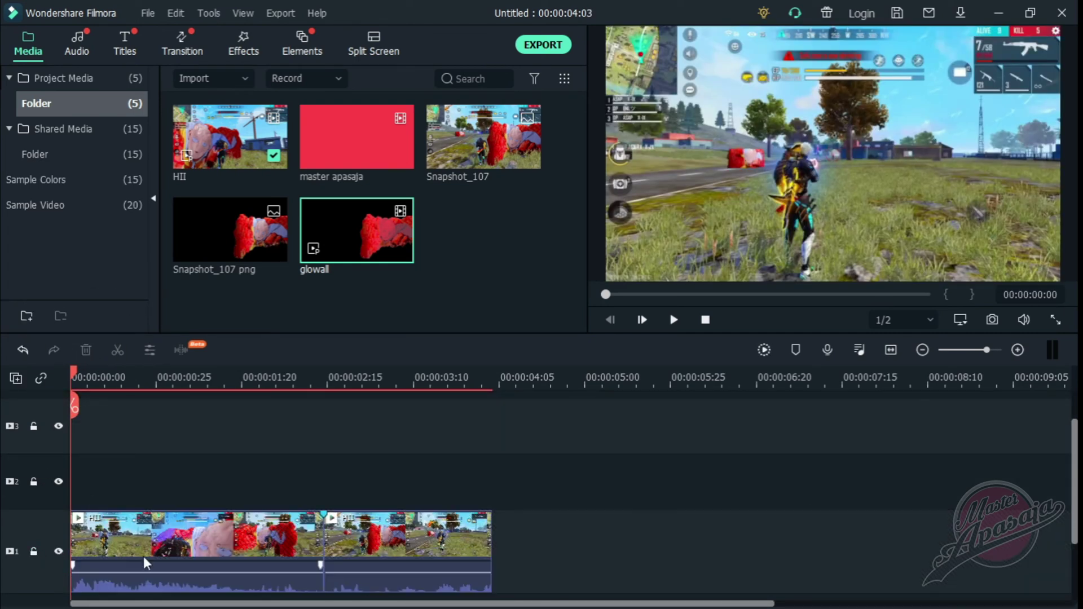
Insert Snapshot_107 into the gameplay on track 1 and extend it to end at 00:00:05:00.
{"action": "scroll", "coordinate": [490, 444], "scroll_direction": "down", "scroll_amount": 1}
{"action": "left_click_drag", "start_coordinate": [477, 157], "coordinate": [338, 513]}
{"action": "left_click_drag", "start_coordinate": [428, 514], "coordinate": [584, 514]}
{"action": "left_click", "coordinate": [307, 384]}
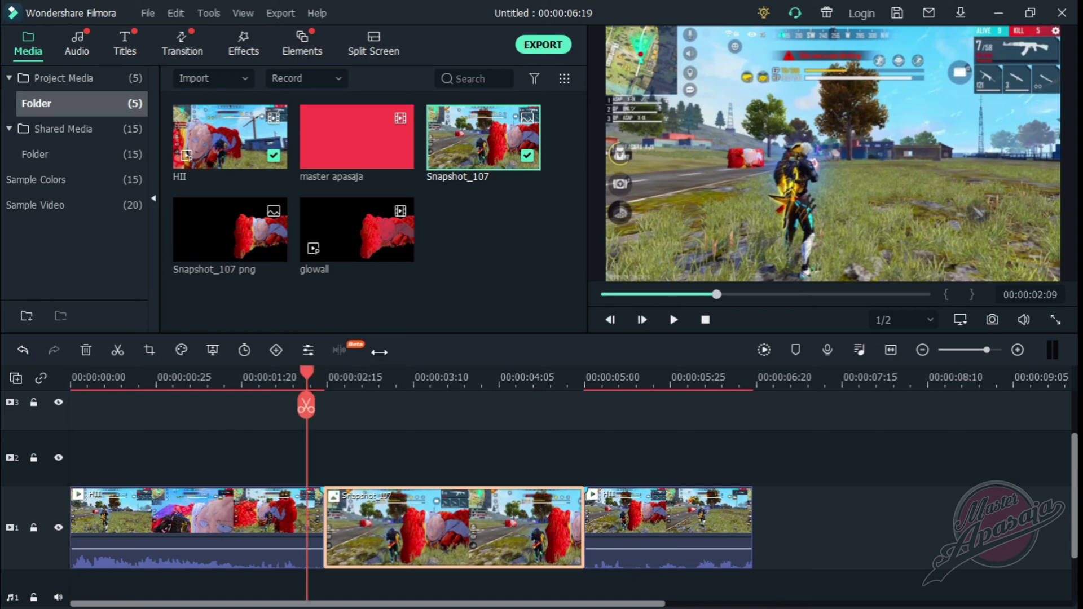
{"action": "key", "text": "space"}
{"action": "key", "text": "space"}
Place the glowall video on track 2, trimmed to end with Snapshot_107.
{"action": "left_click_drag", "start_coordinate": [319, 260], "coordinate": [428, 468]}
{"action": "left_click_drag", "start_coordinate": [927, 458], "coordinate": [590, 428]}
{"action": "left_click", "coordinate": [289, 377]}
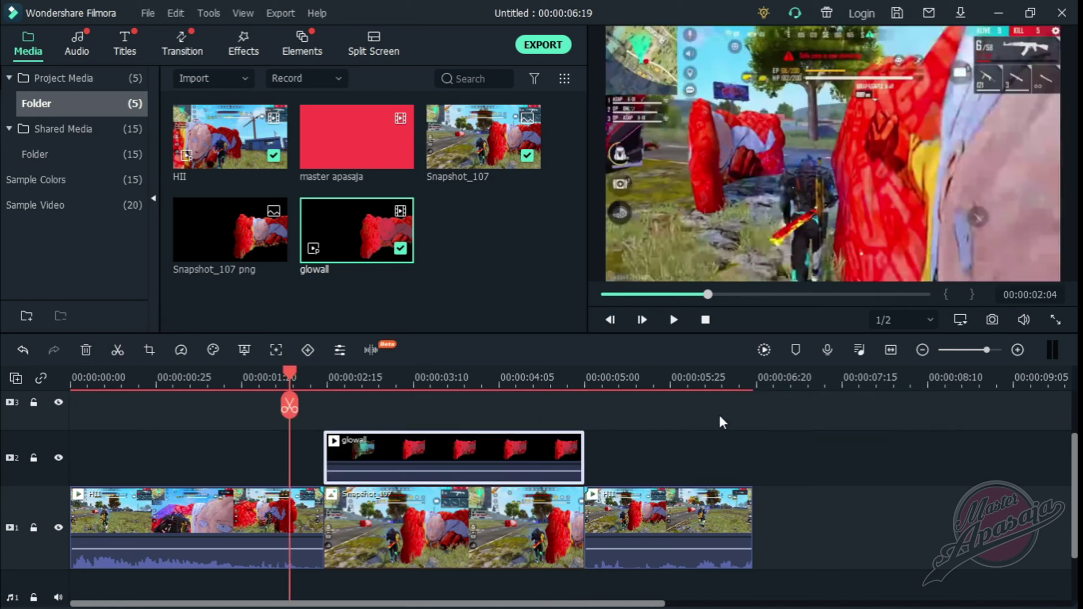
Set the glowall clip's Compositing blending mode to Screen in its properties.
{"action": "key", "text": "space"}
{"action": "key", "text": "space"}
{"action": "right_click", "coordinate": [429, 464]}
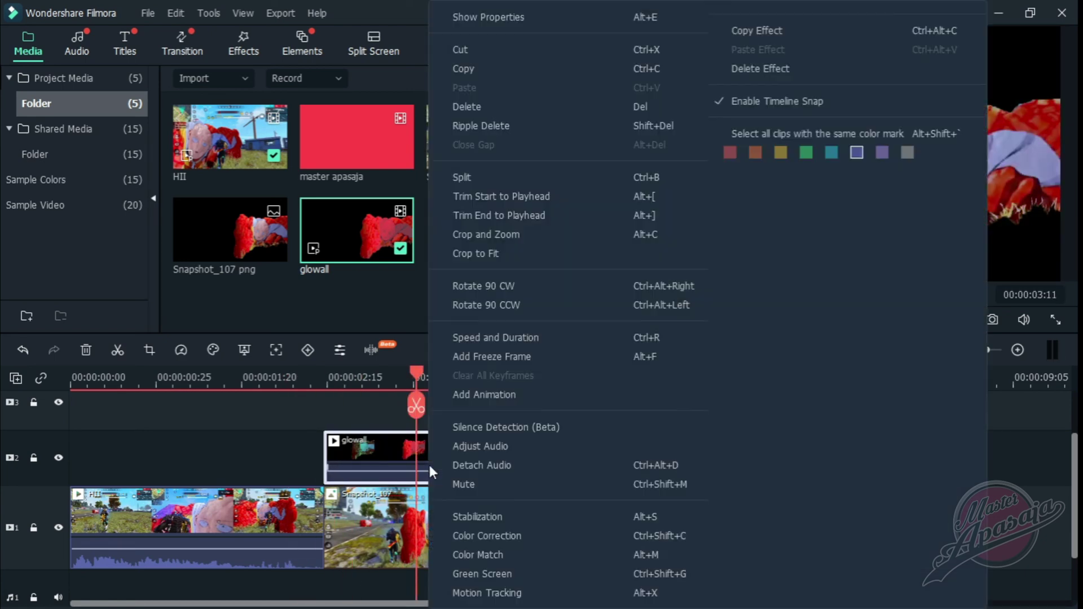
{"action": "left_click", "coordinate": [532, 13]}
{"action": "left_click", "coordinate": [23, 107]}
{"action": "left_click", "coordinate": [23, 107]}
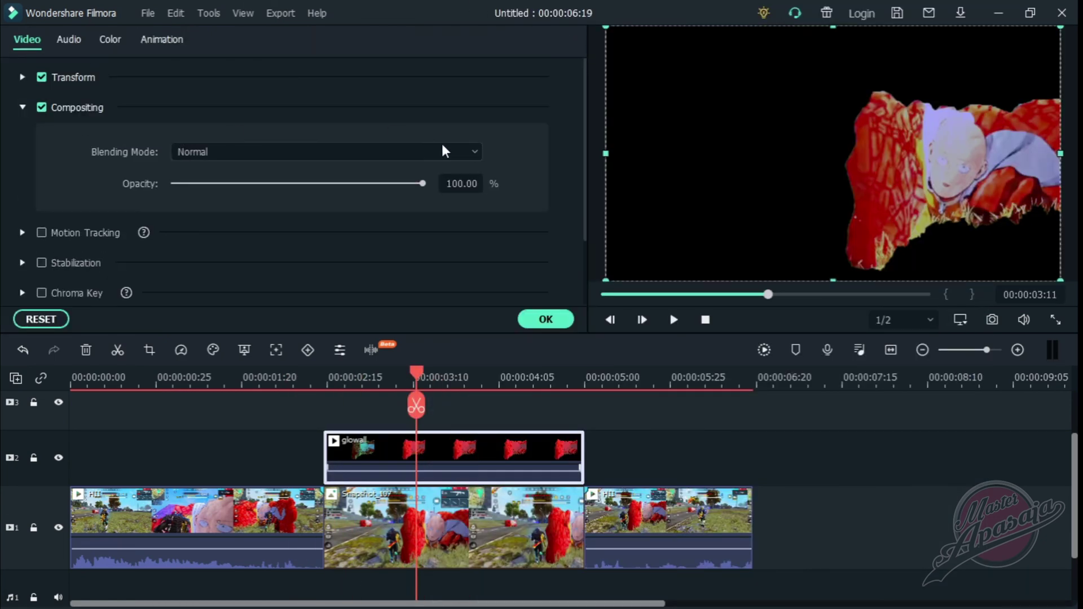
{"action": "left_click", "coordinate": [443, 150]}
{"action": "left_click", "coordinate": [267, 338]}
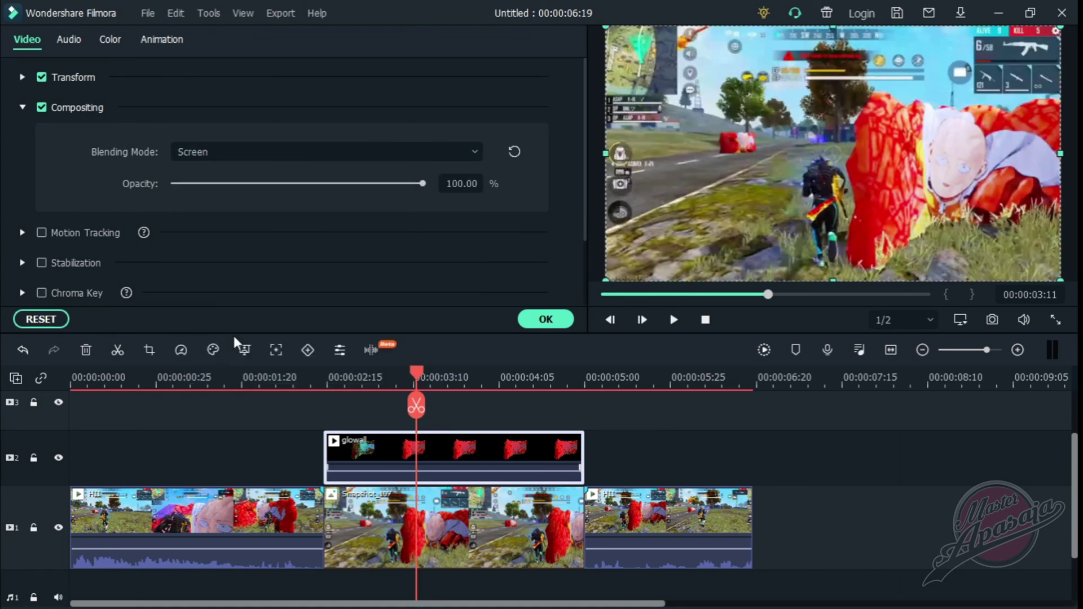
{"action": "left_click", "coordinate": [543, 319]}
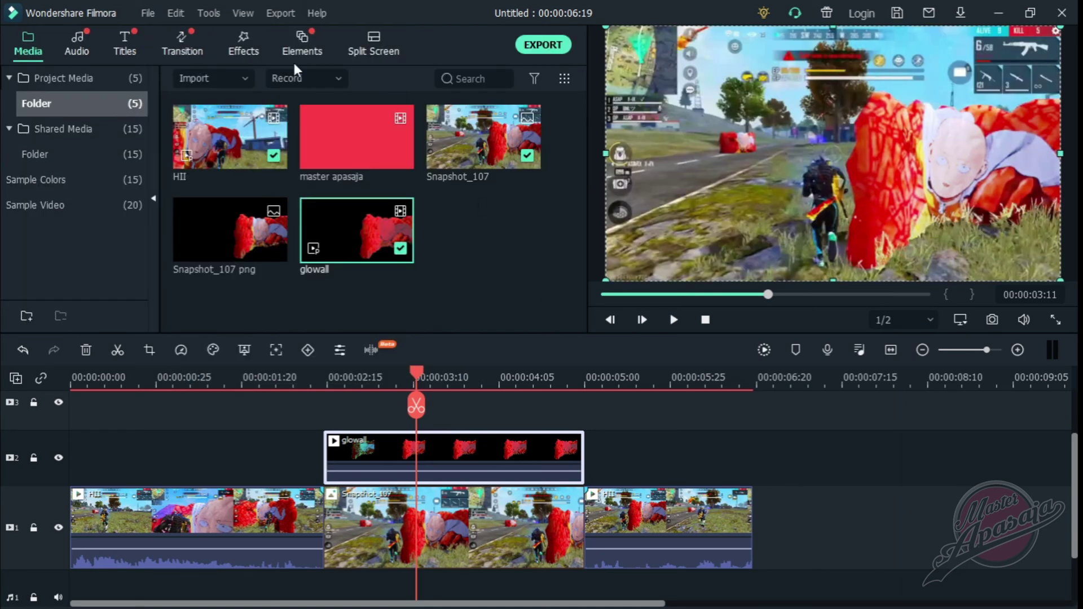
Apply the Extreme Shake filter to the glowall clip on track 2 and play the preview.
{"action": "left_click", "coordinate": [237, 35]}
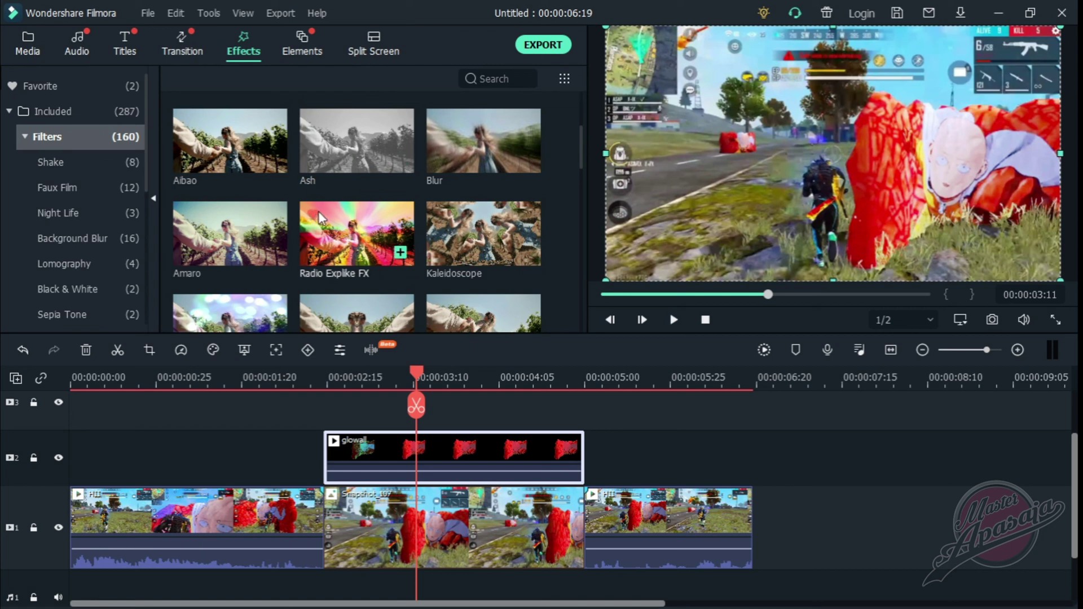
{"action": "left_click", "coordinate": [50, 161]}
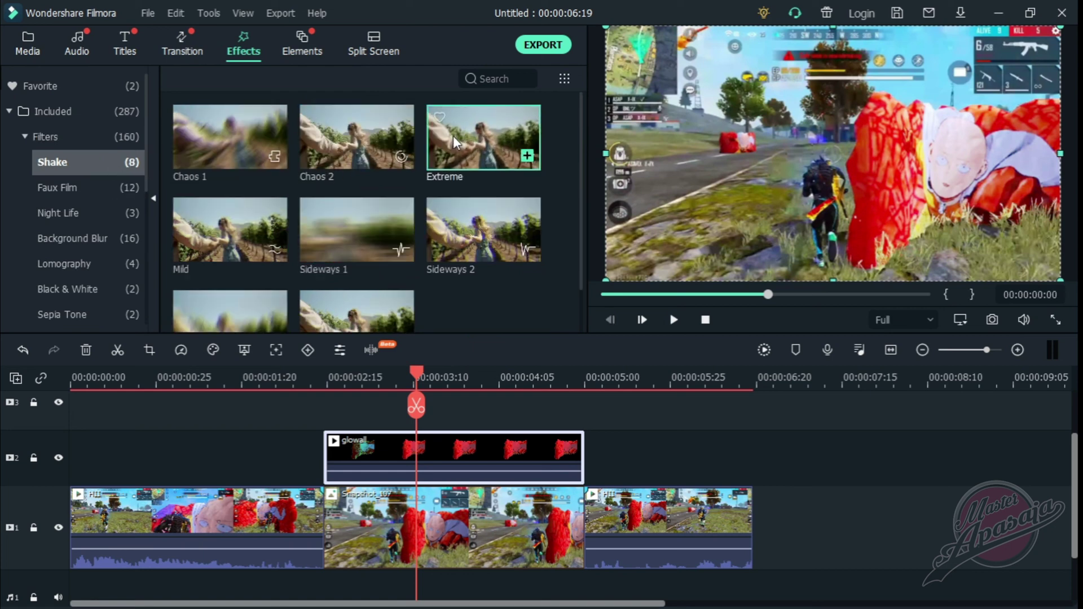
{"action": "left_click", "coordinate": [452, 135]}
{"action": "left_click_drag", "start_coordinate": [448, 150], "coordinate": [383, 455]}
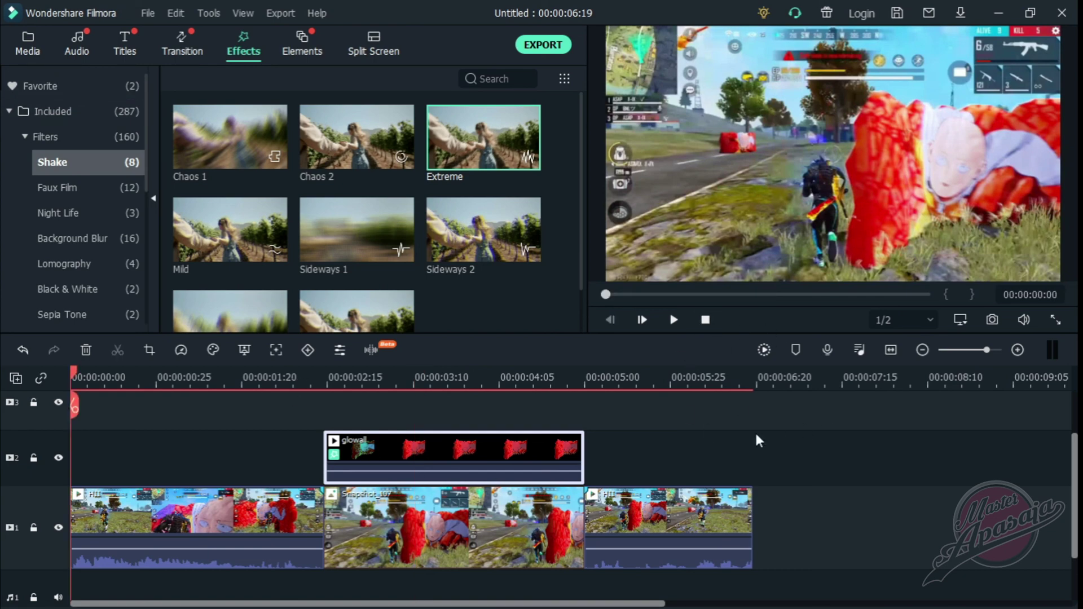
{"action": "key", "text": "space"}
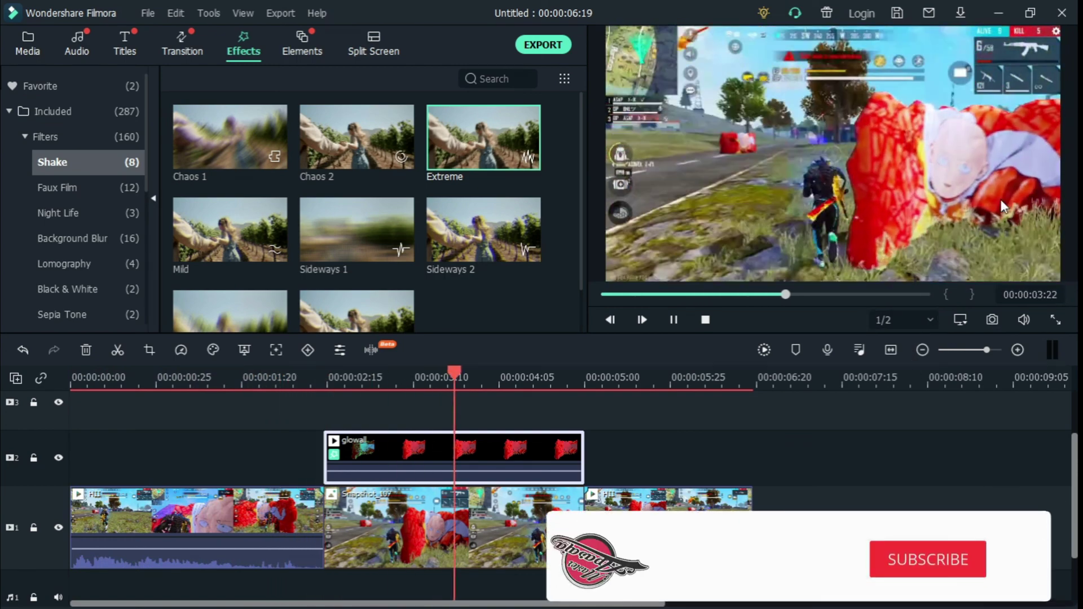
{"action": "key", "text": "space"}
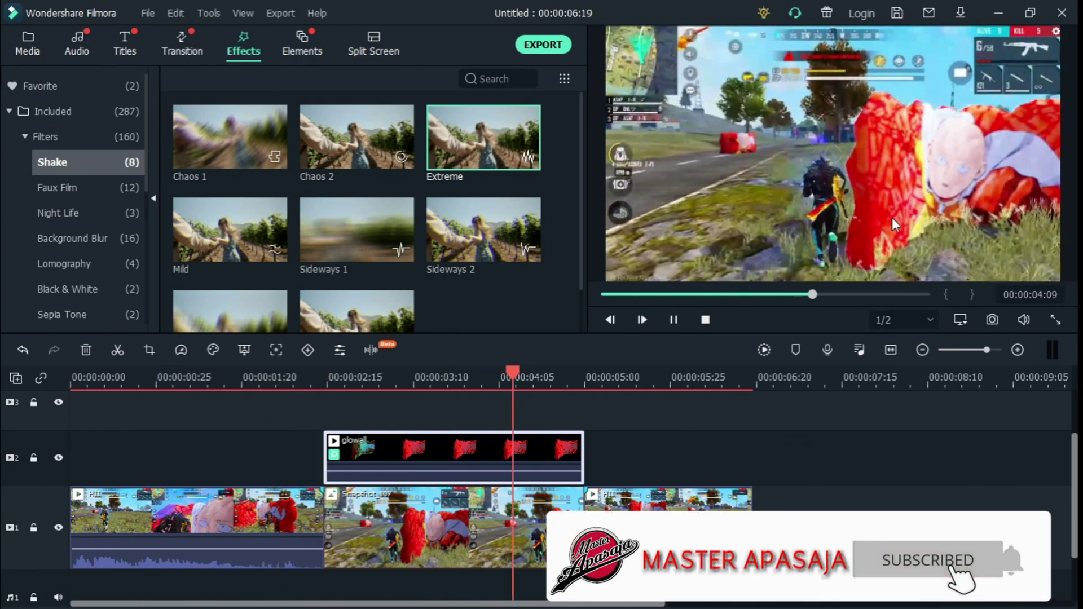